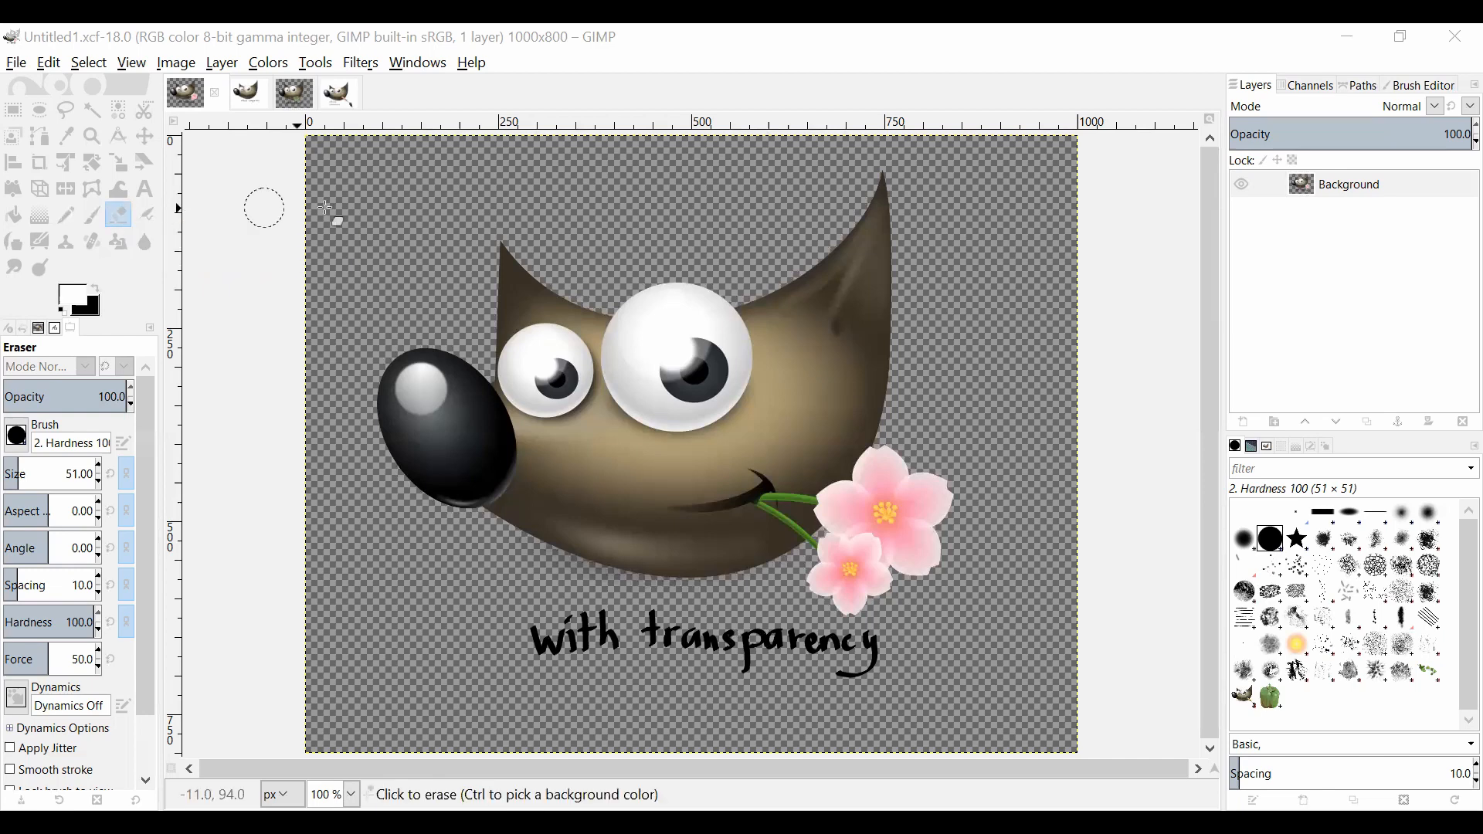
Step: Erase the right ear tip in the flower image with transparency and the upper-left corner of the plain image without transparency
mouse_move(886, 175)
mouse_down()
mouse_move(835, 235)
mouse_move(882, 220)
mouse_move(828, 248)
mouse_move(905, 275)
mouse_move(901, 245)
mouse_move(820, 248)
mouse_move(904, 283)
mouse_up()
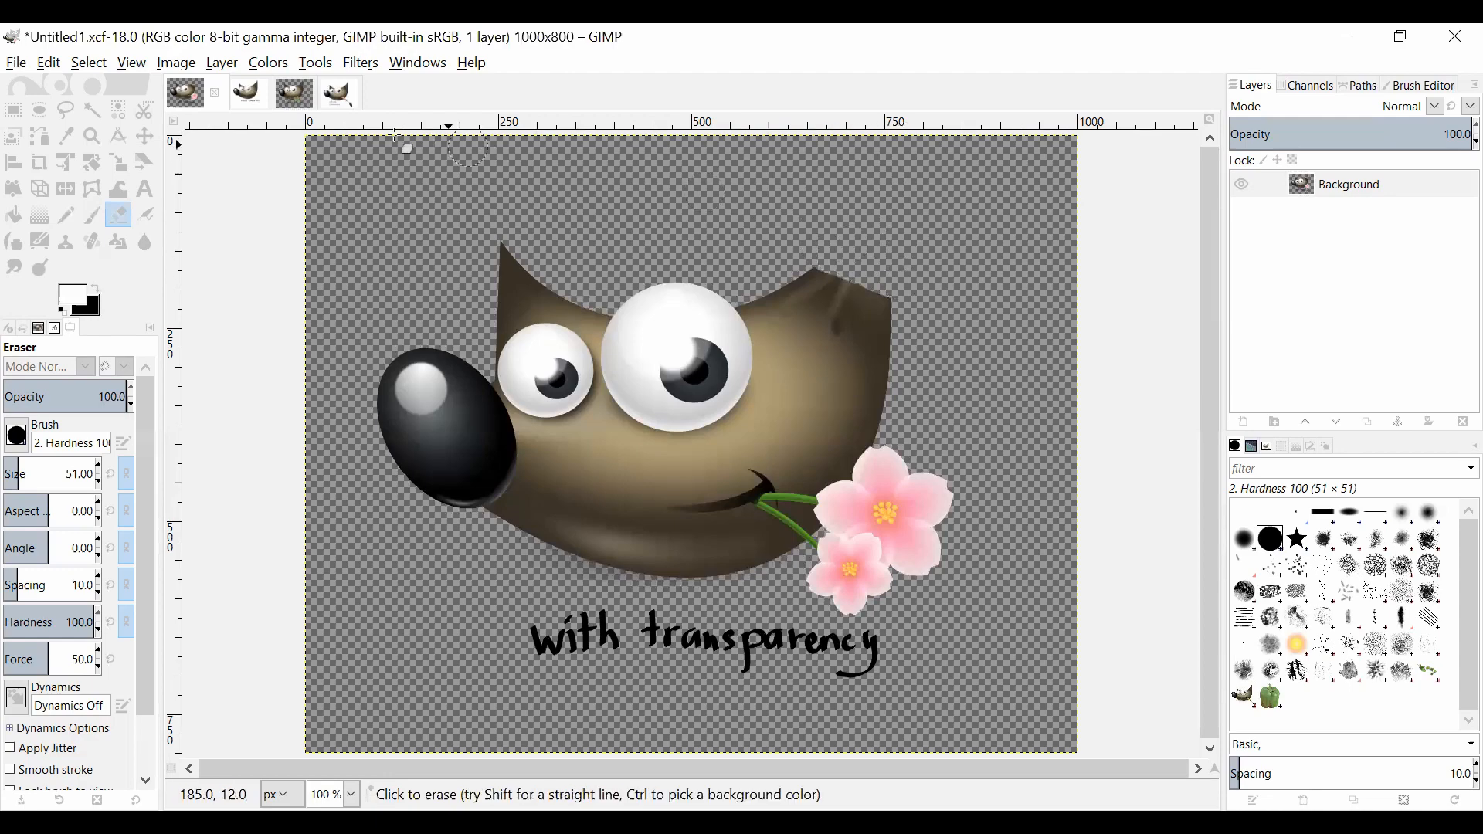
click(243, 108)
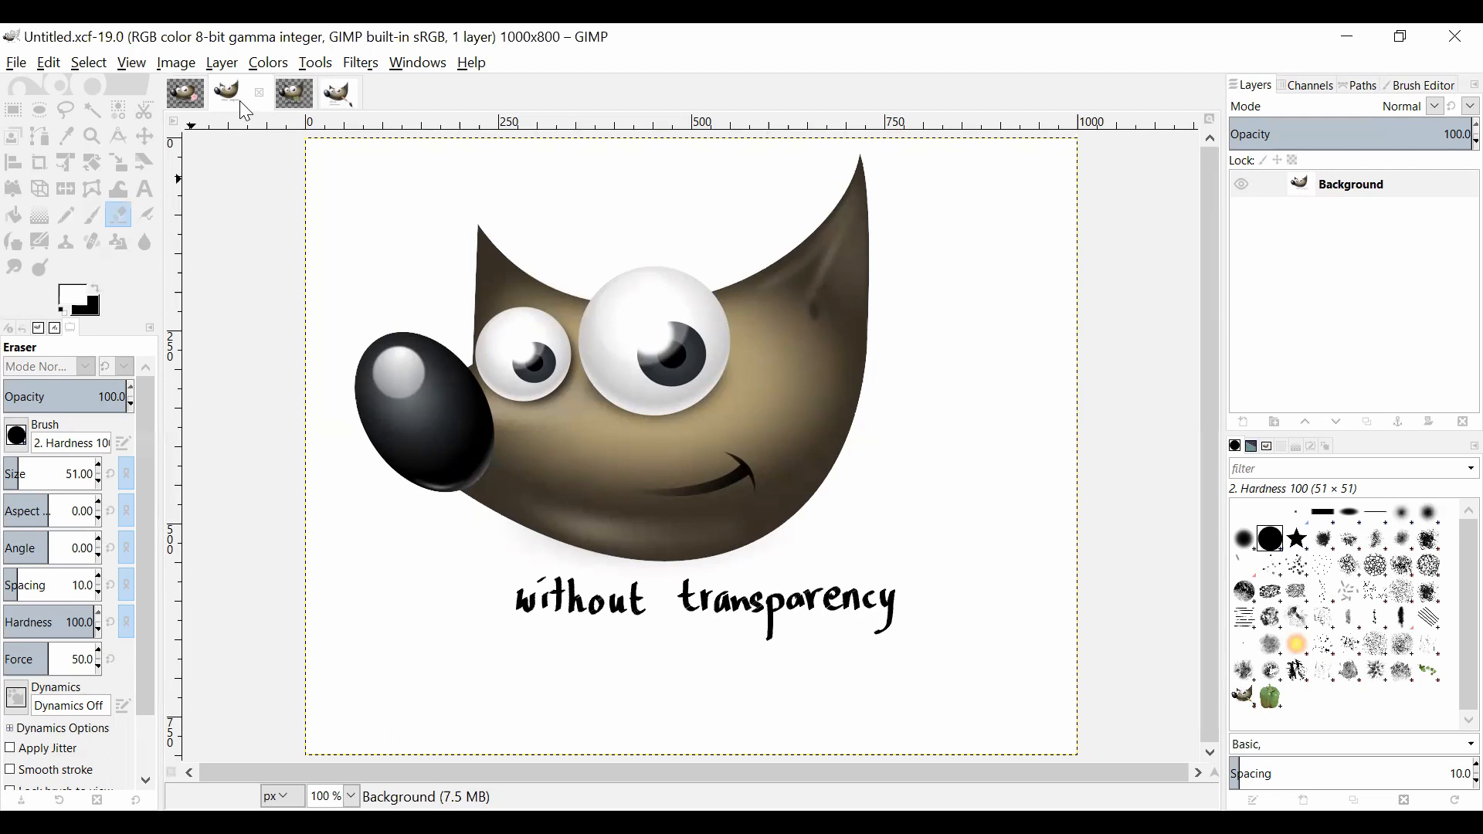
mouse_move(323, 164)
mouse_down()
mouse_move(391, 149)
mouse_move(324, 166)
mouse_move(326, 152)
mouse_move(383, 154)
mouse_move(384, 169)
mouse_move(523, 150)
mouse_move(413, 158)
mouse_move(309, 191)
mouse_move(557, 146)
mouse_up()
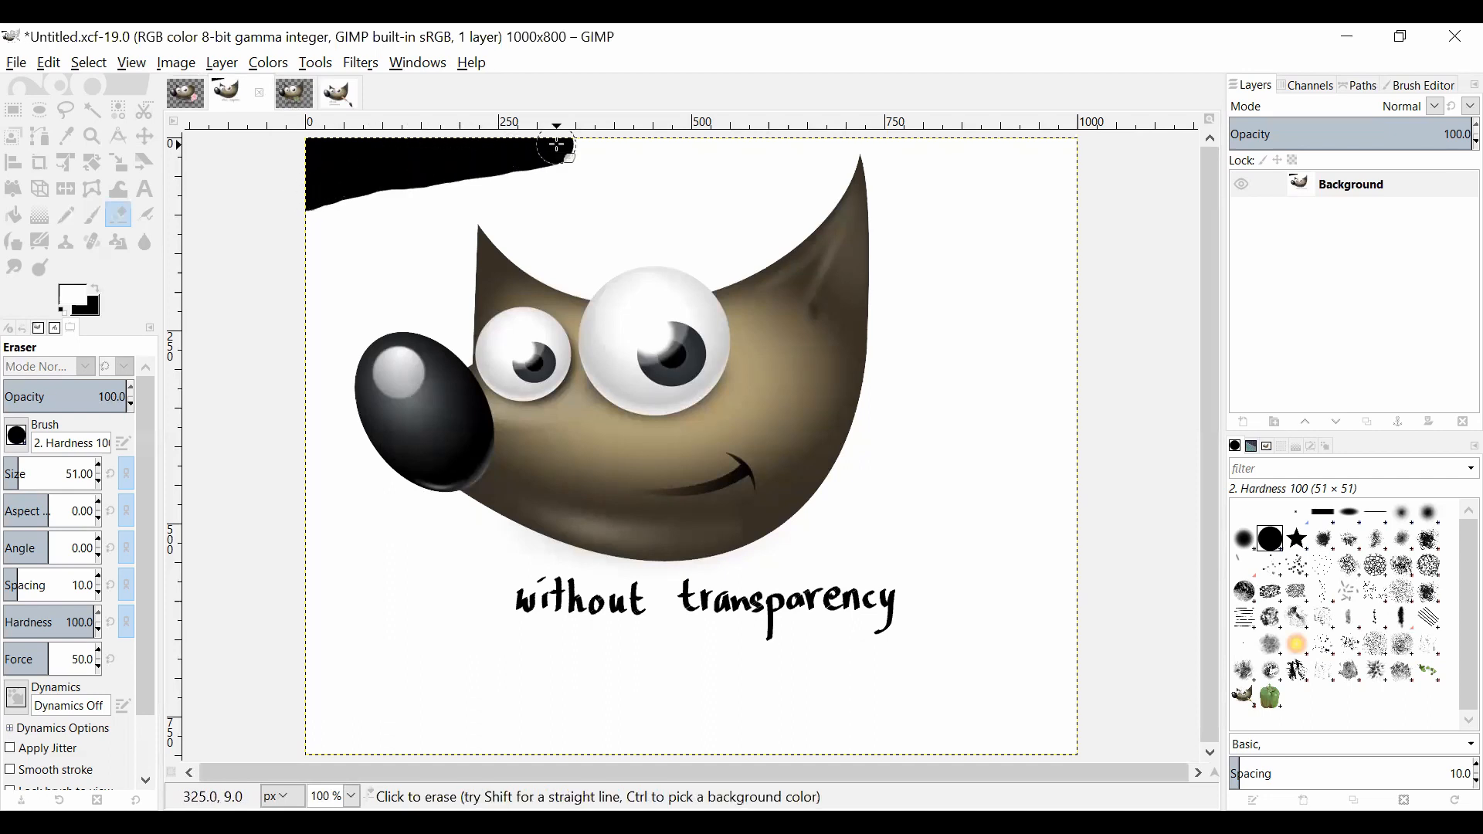
Step: Swap the foreground and background colors and erase the right ear tip in the image without transparency
click(97, 290)
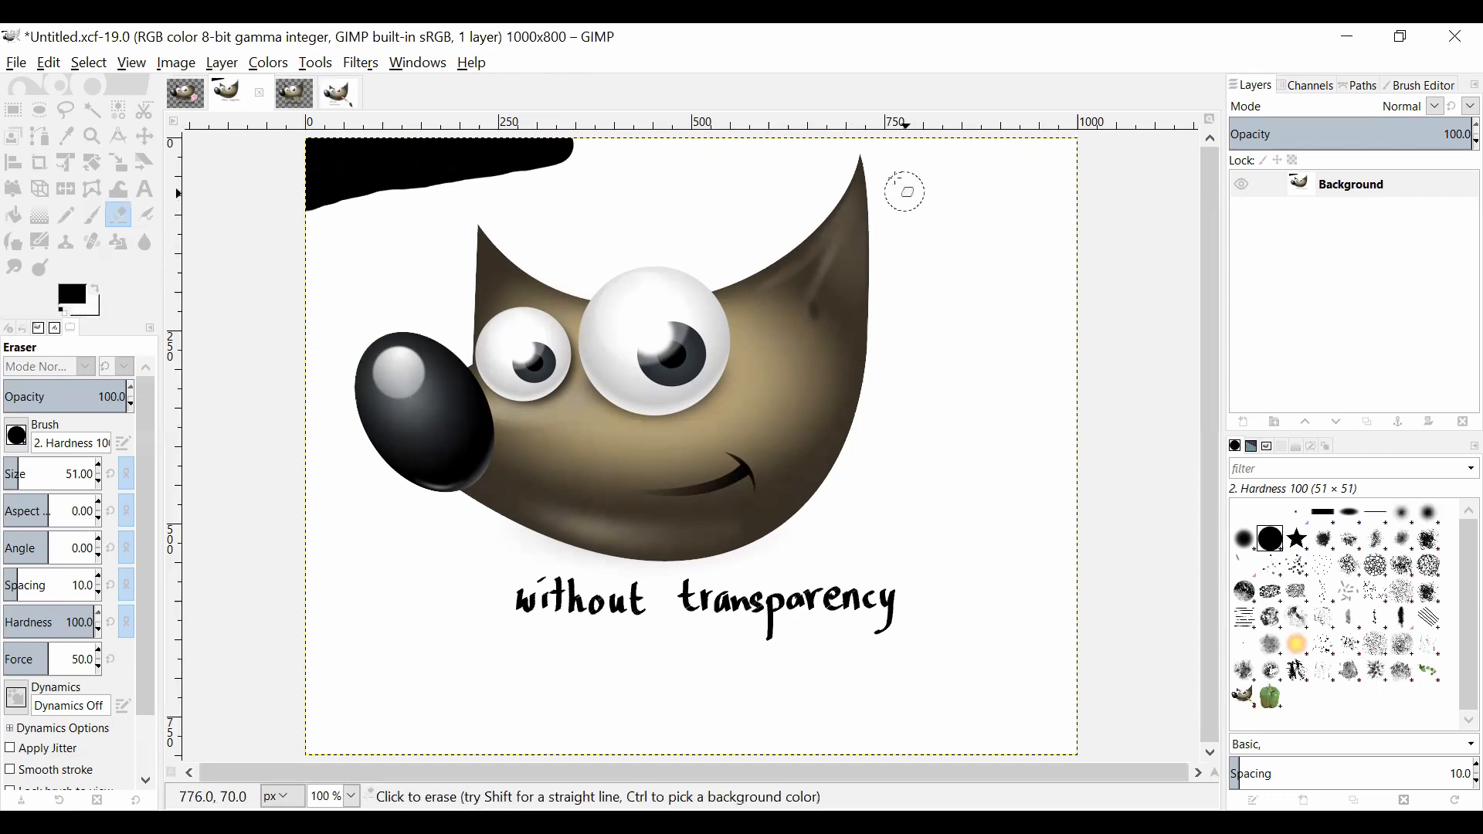
mouse_move(906, 193)
mouse_down()
mouse_move(868, 157)
mouse_move(835, 184)
mouse_move(774, 195)
mouse_move(913, 202)
mouse_move(747, 202)
mouse_move(904, 244)
mouse_move(834, 255)
mouse_up()
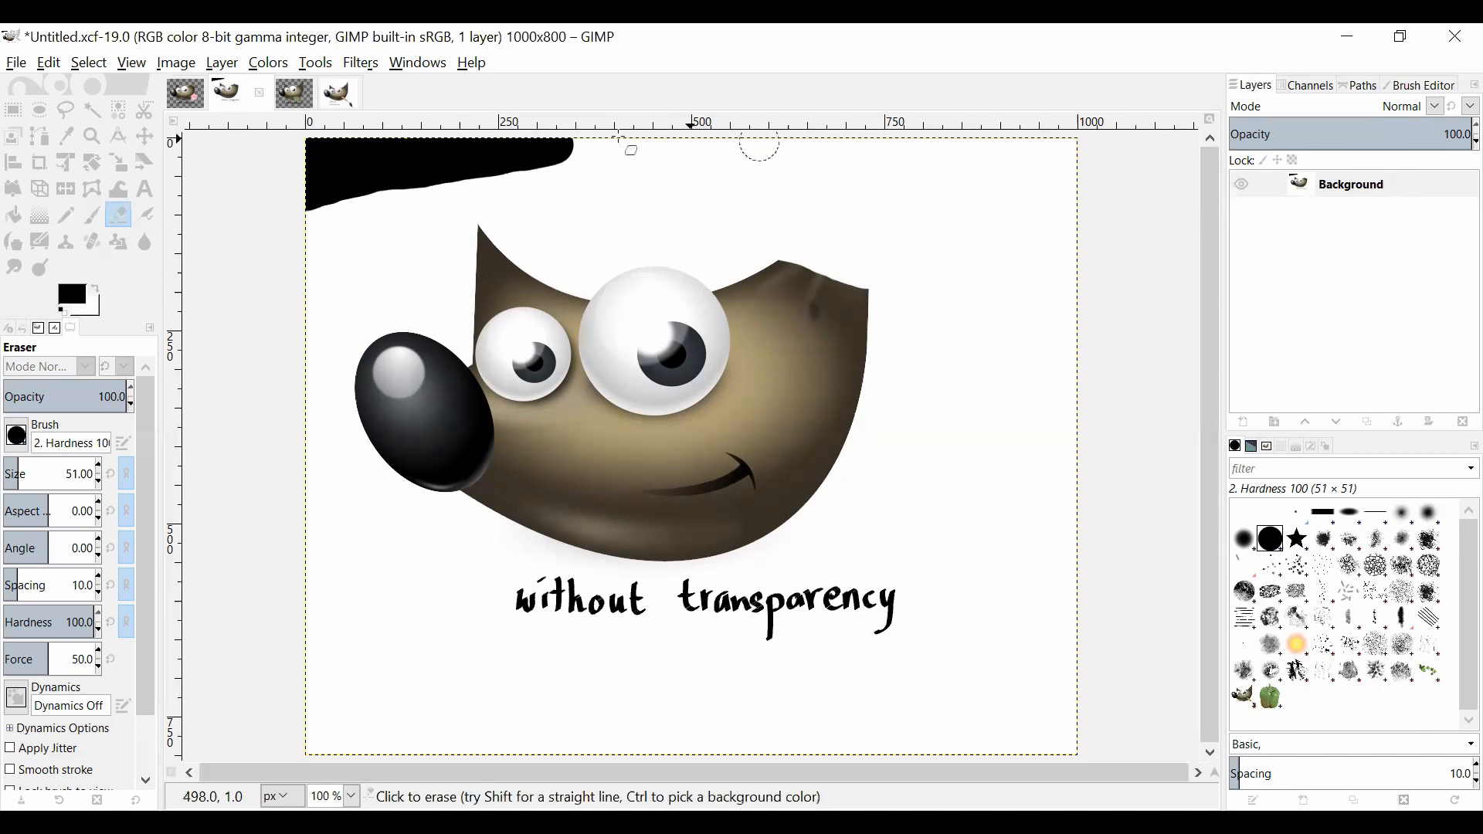
Step: Add an alpha channel to the Background layer of the plain image without transparency and erase a strip along its left edge
click(193, 94)
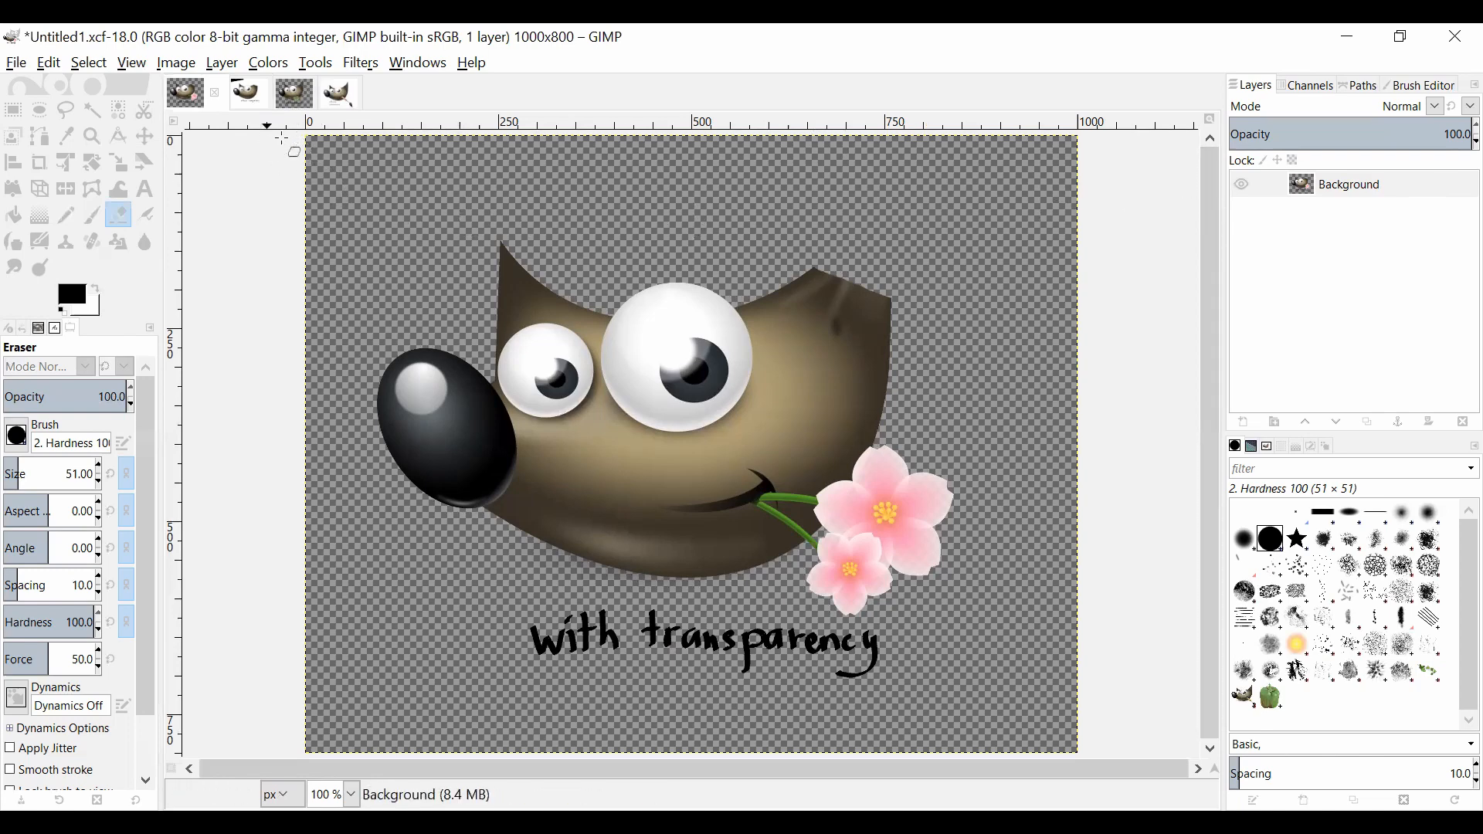
click(248, 94)
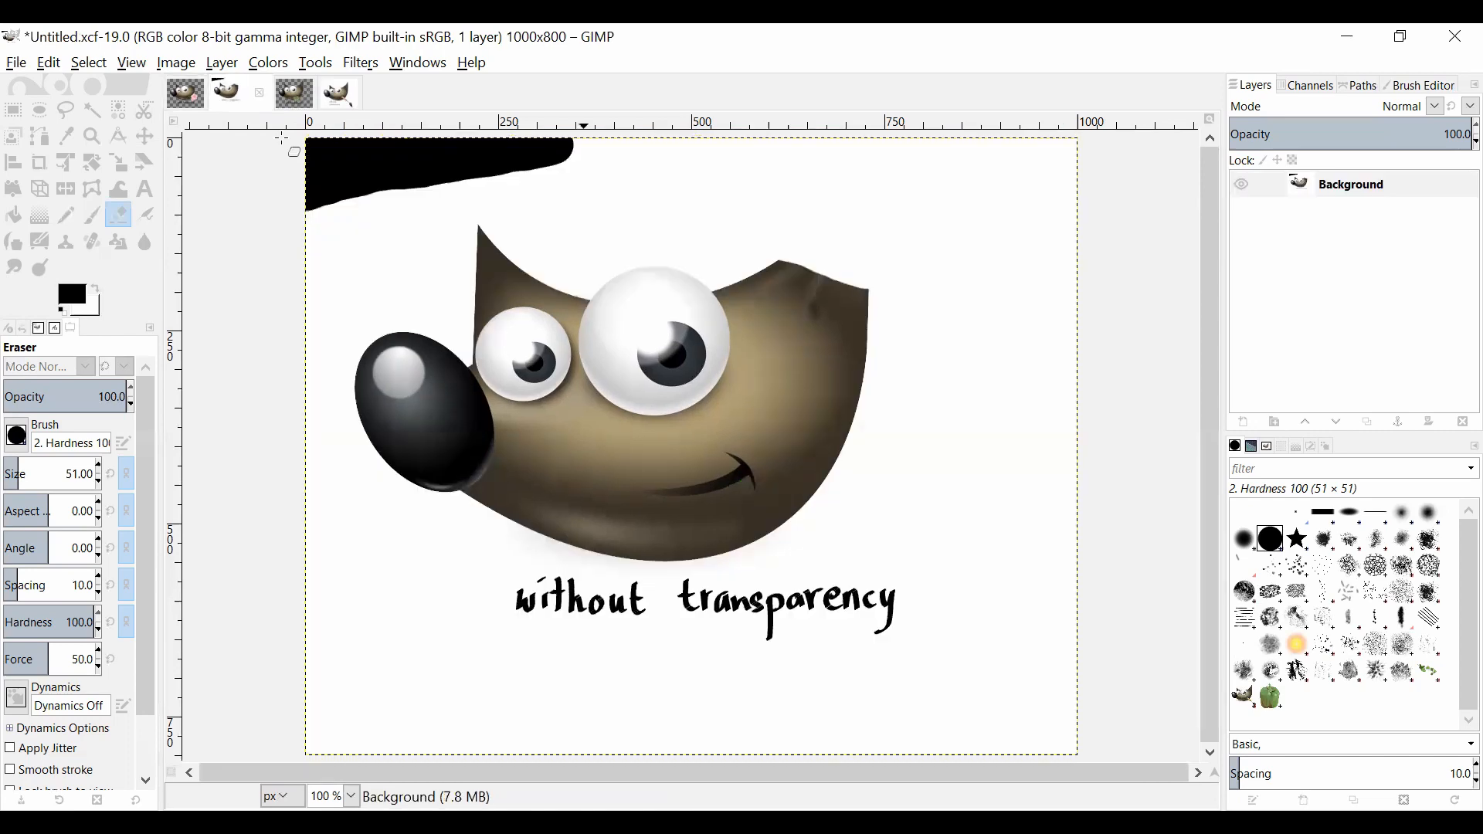
right_click(1352, 196)
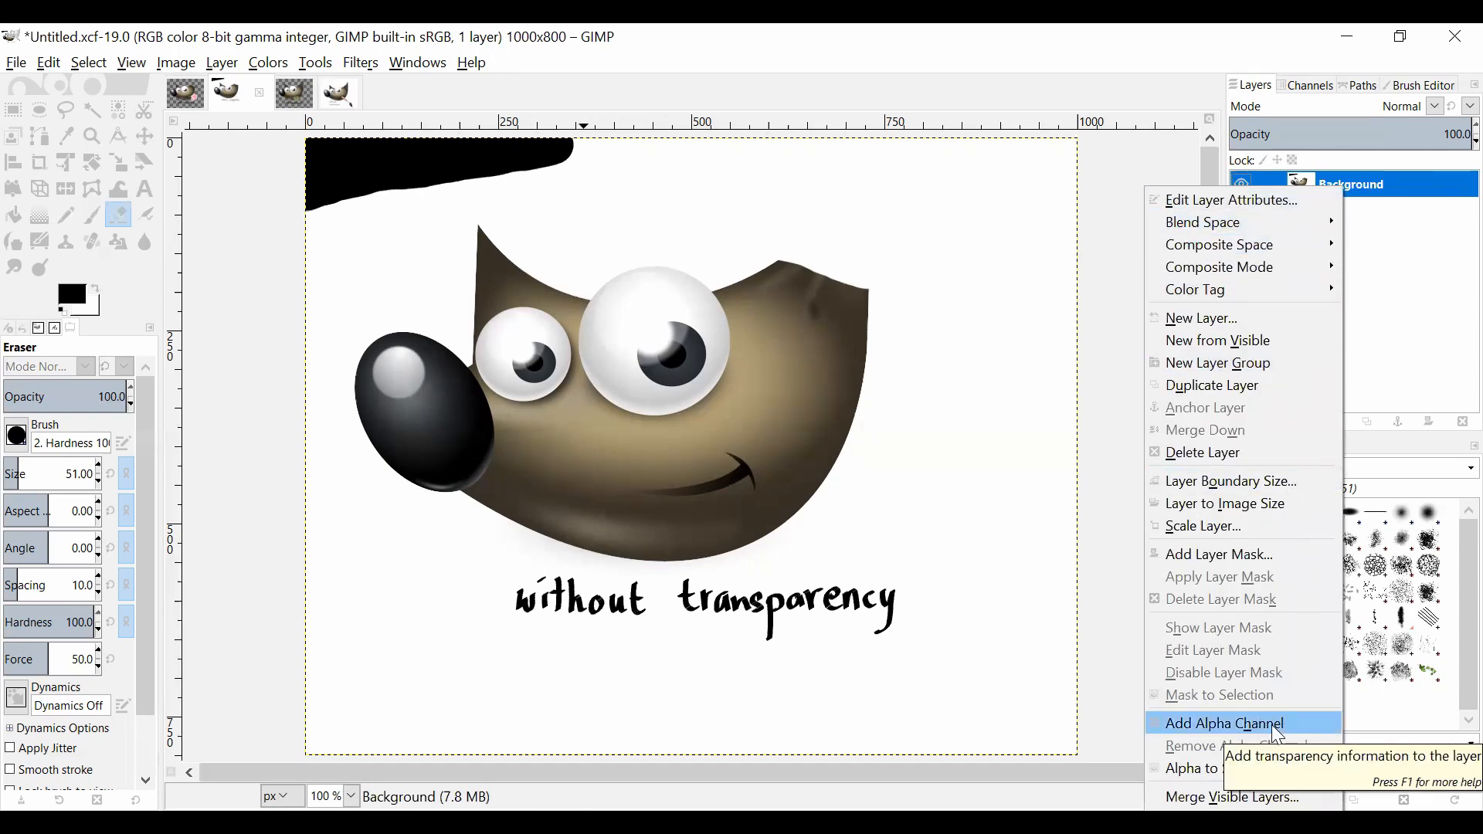
click(1225, 725)
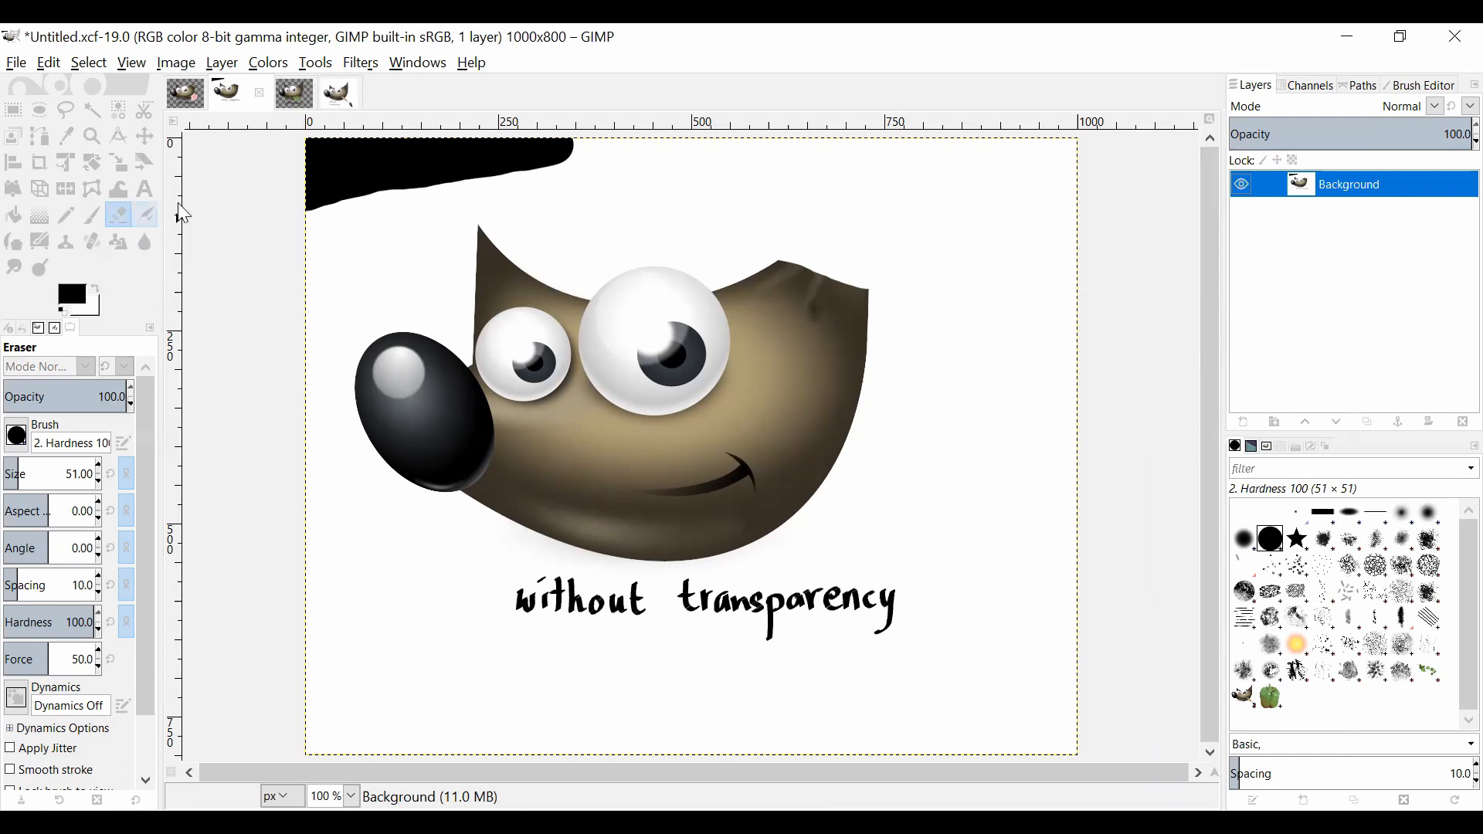
mouse_move(333, 167)
mouse_down()
mouse_move(315, 147)
mouse_move(302, 310)
mouse_move(334, 152)
mouse_move(299, 442)
mouse_move(337, 156)
mouse_move(346, 219)
mouse_move(282, 537)
mouse_up()
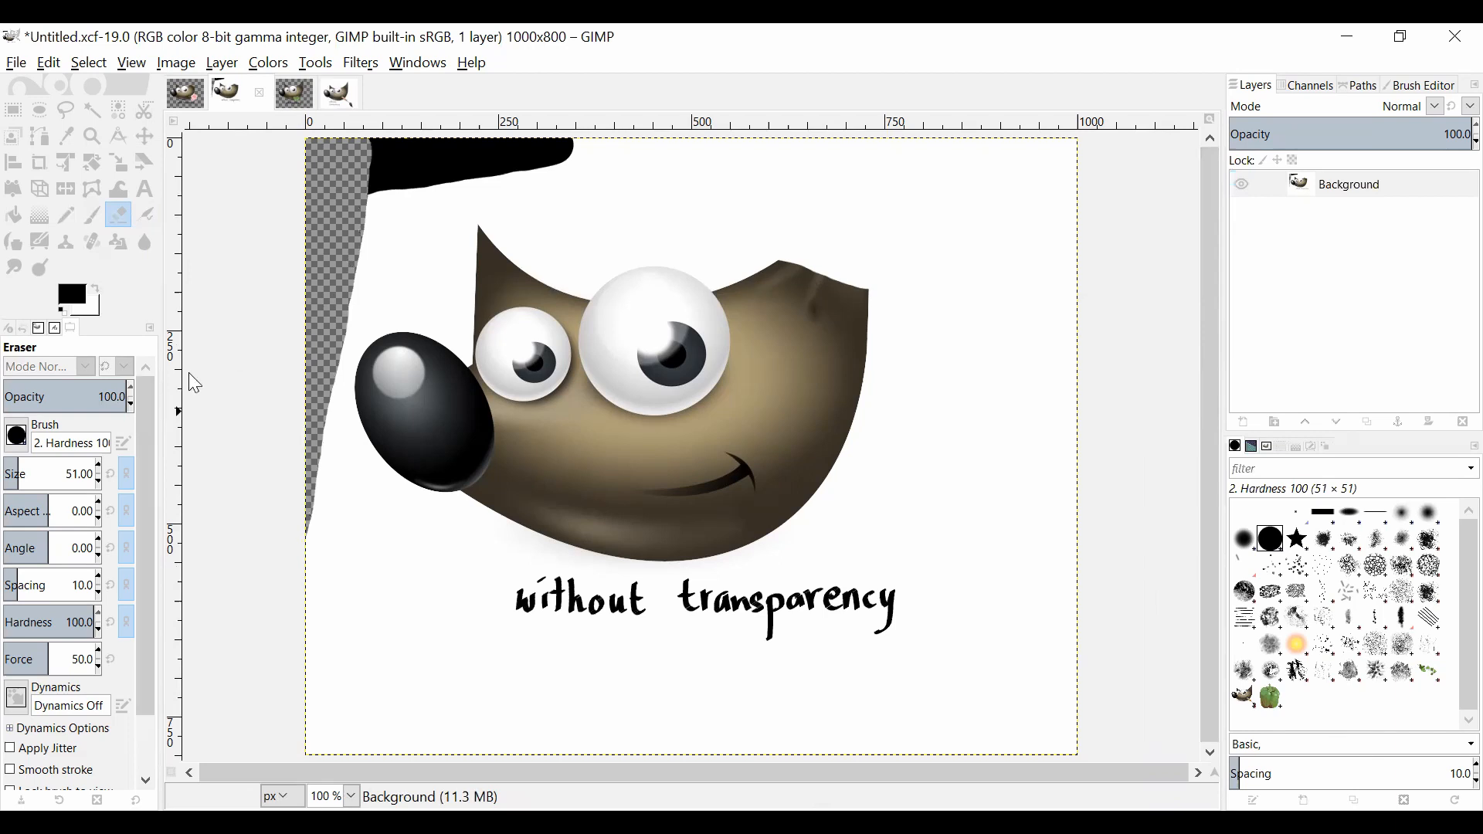
Step: Remove the alpha channel from the plain image's Background layer
right_click(1351, 196)
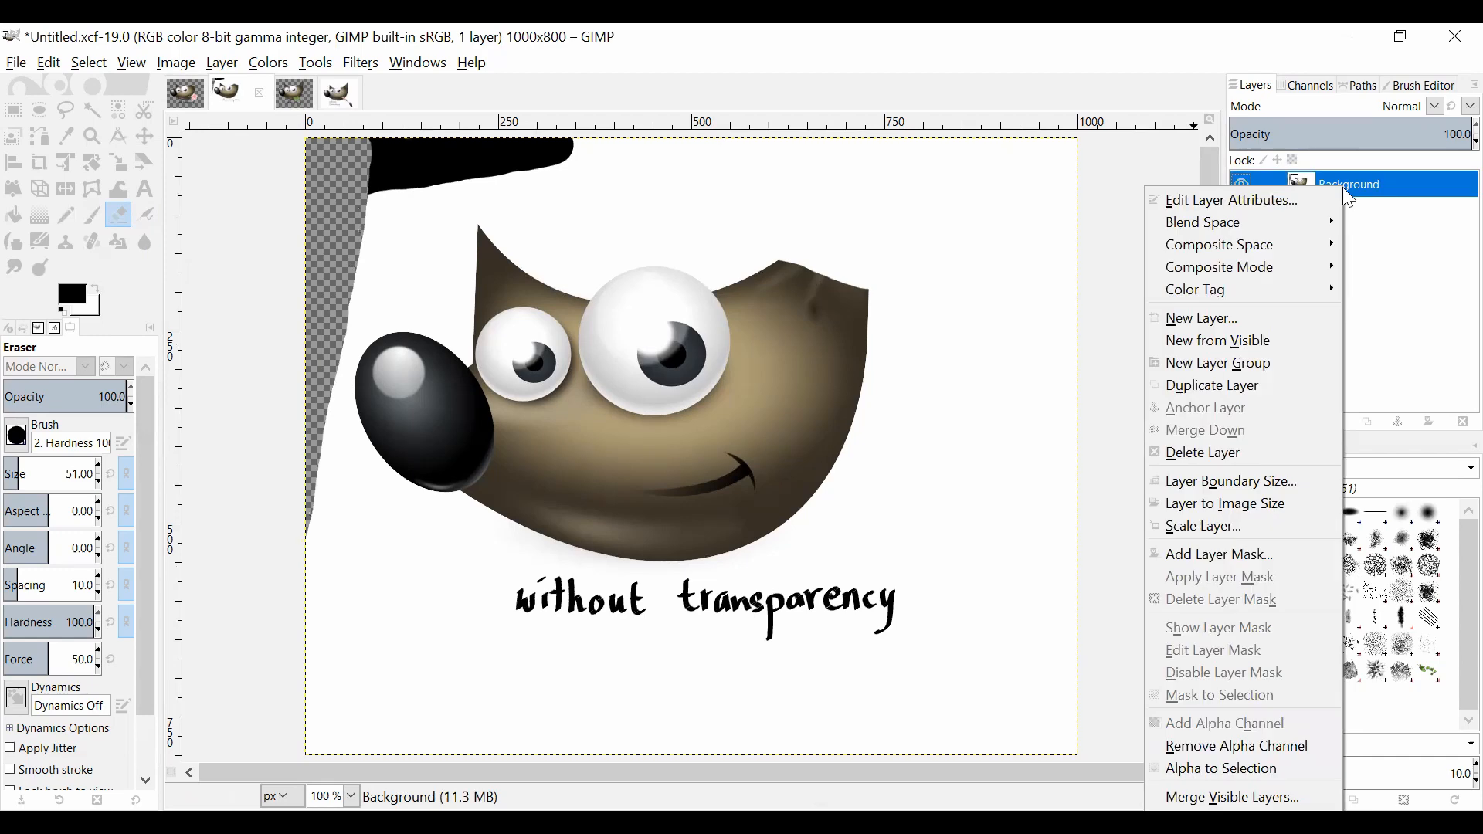
click(1284, 751)
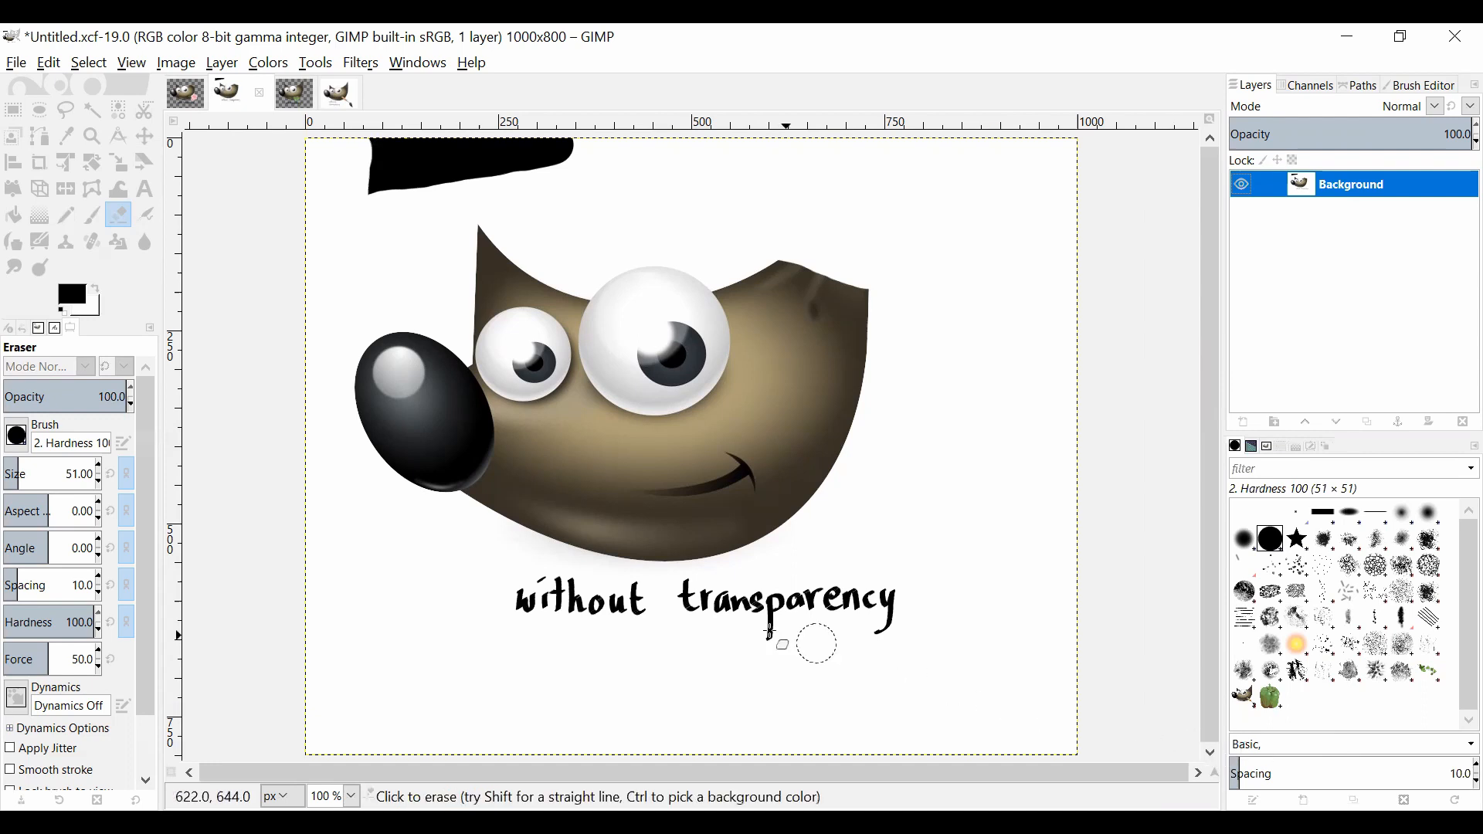
Step: In the paintbrush image without transparency, toggle the Picture and Background layers' visibility to examine each one
key(alt+4)
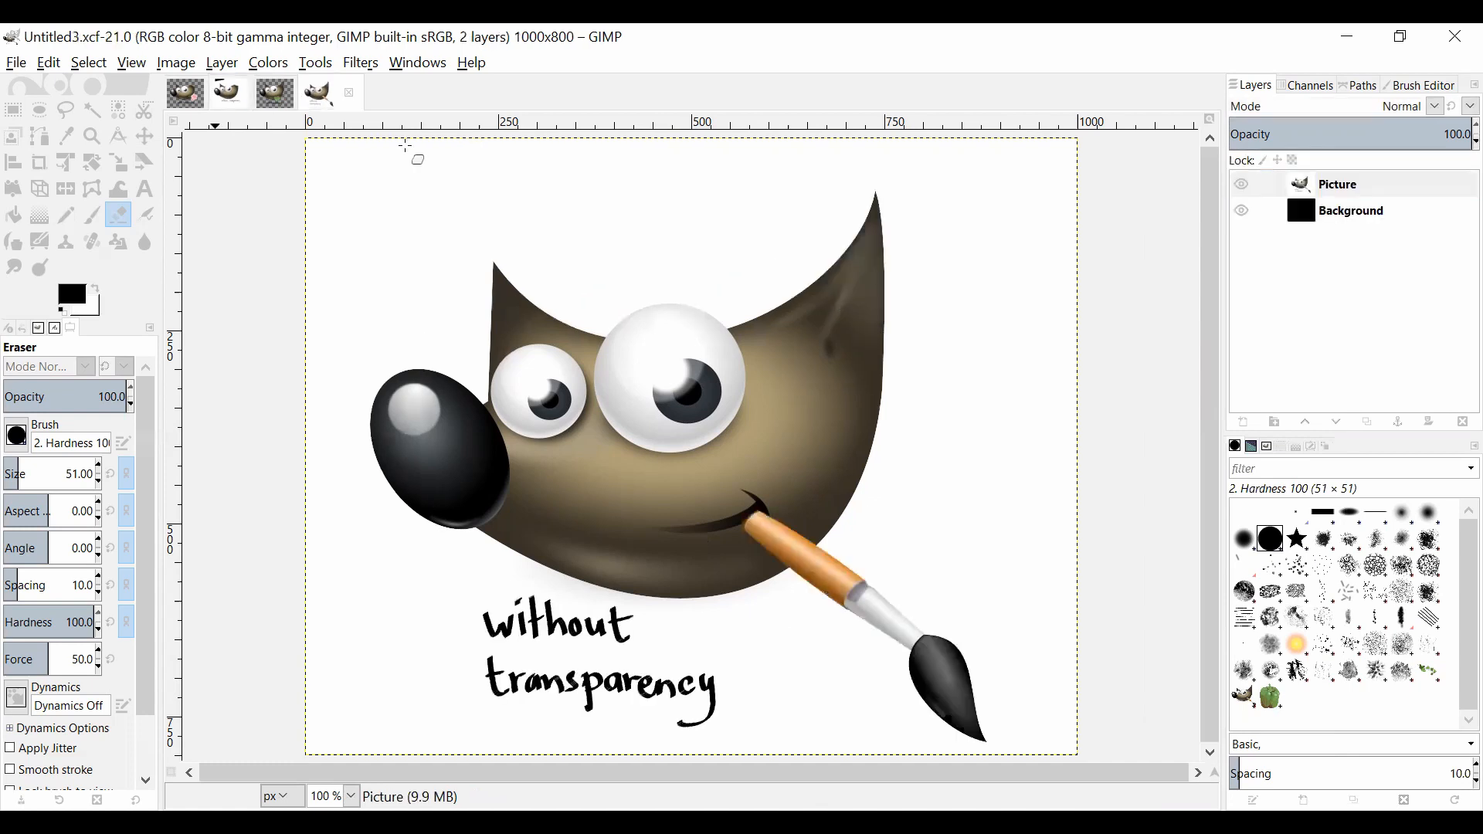
click(1245, 209)
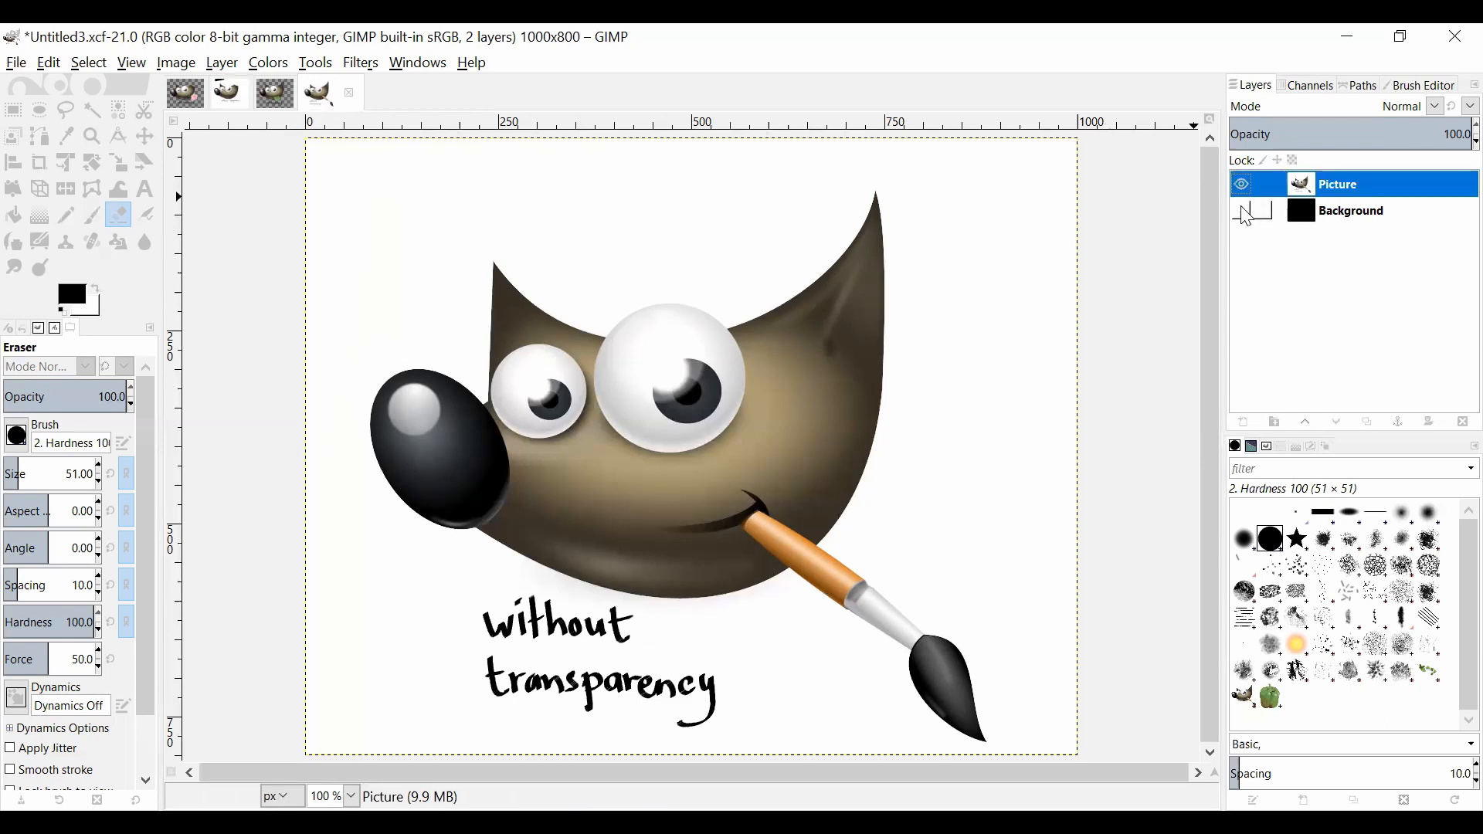
click(1242, 185)
click(1242, 210)
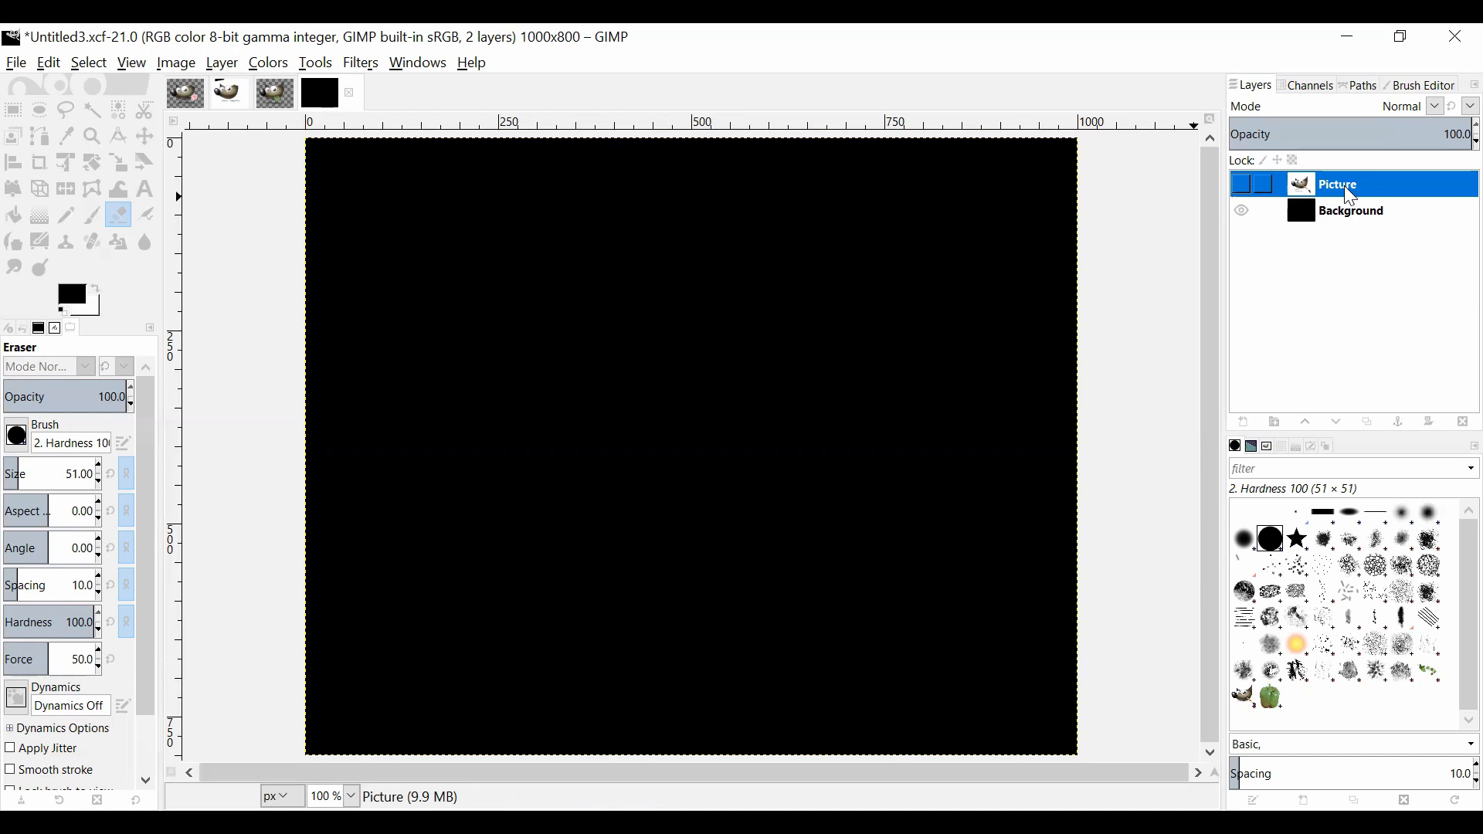
click(1242, 186)
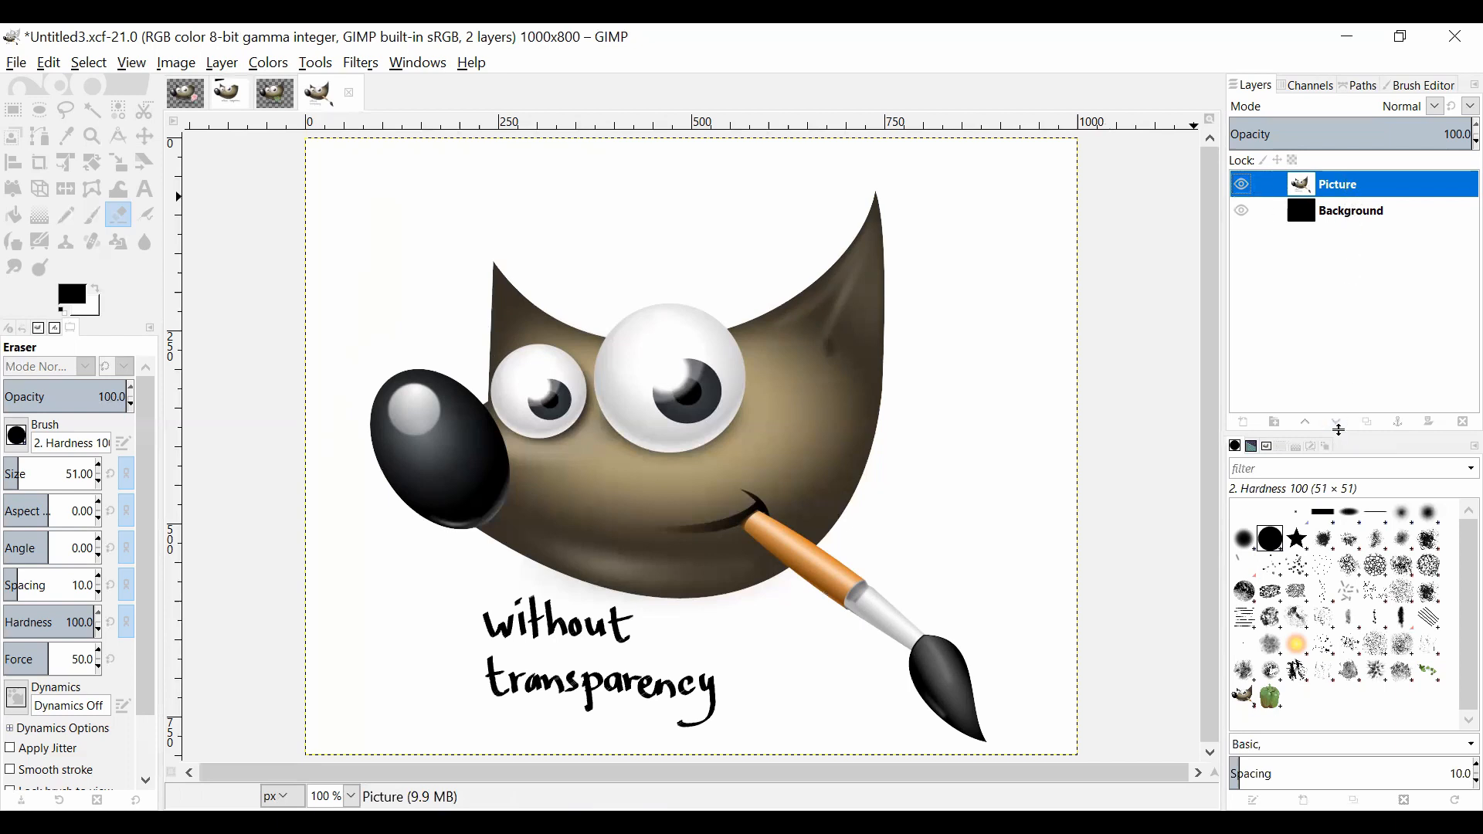
Step: Lower the Picture layer below the black Background layer and raise it back to the top
click(1342, 421)
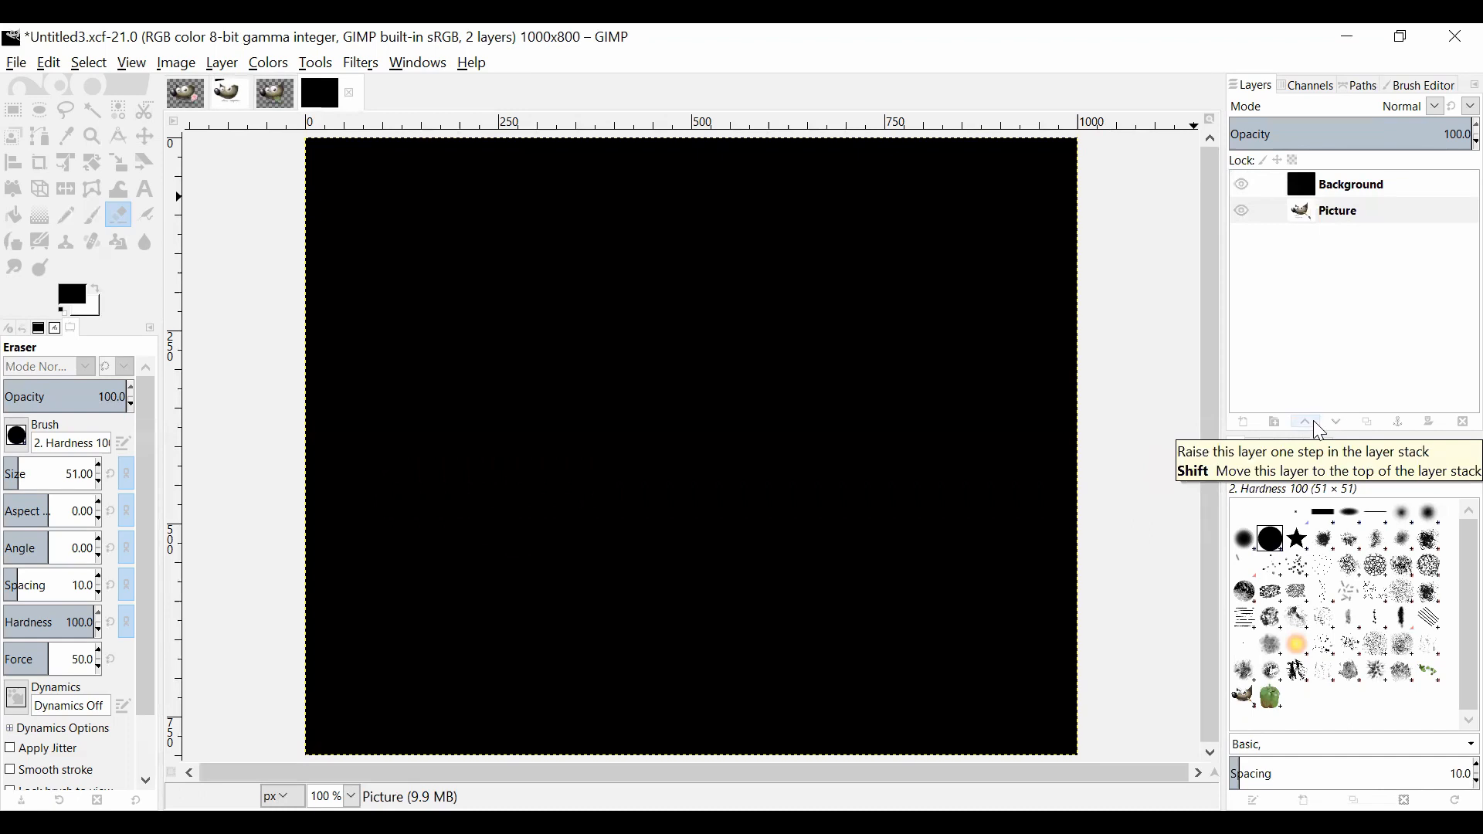
click(1313, 422)
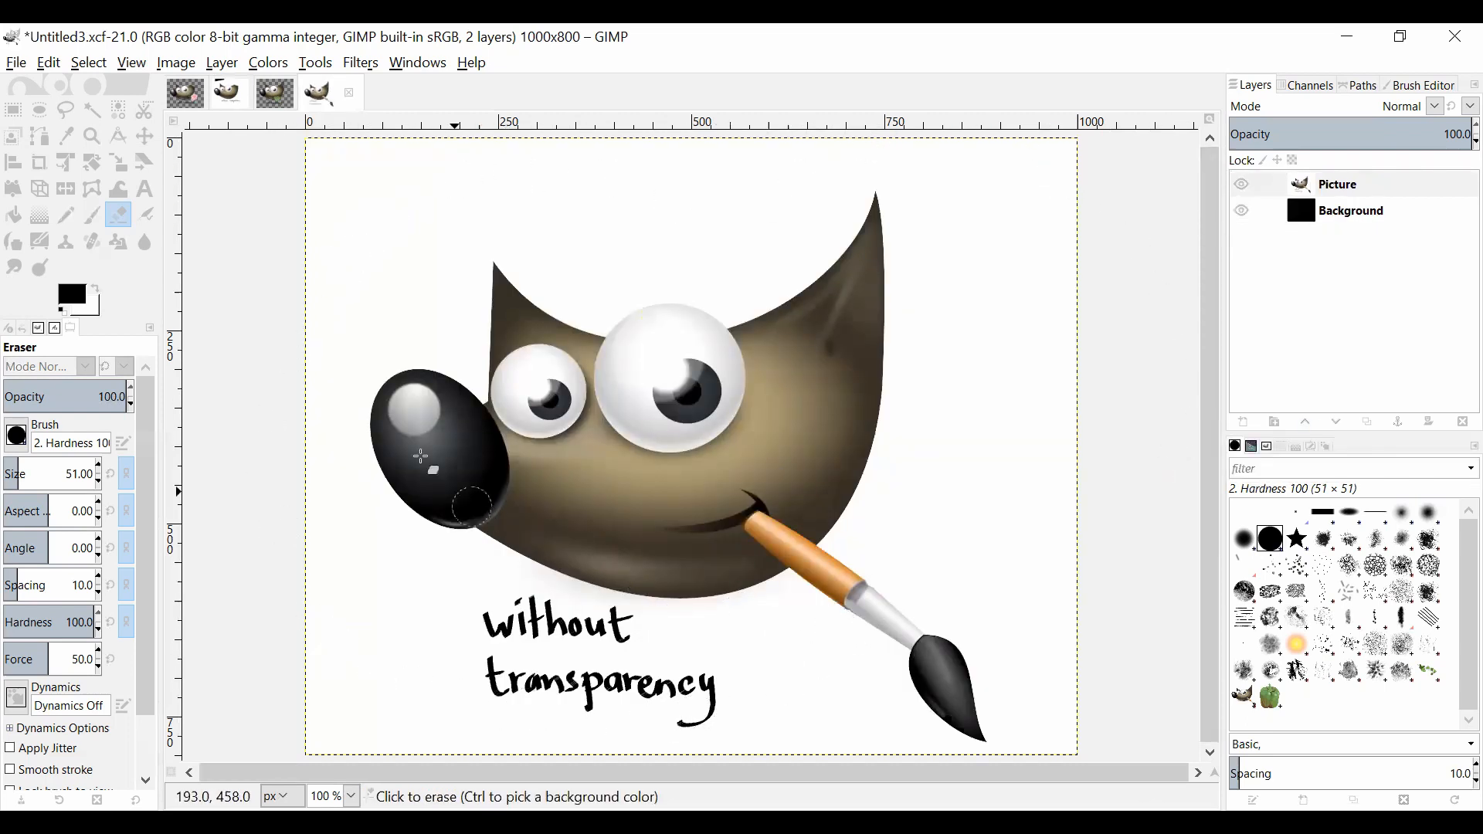
Step: In the green pepper image with transparency, toggle the white Background layer's visibility and leave it shown beneath the pic layer
click(274, 92)
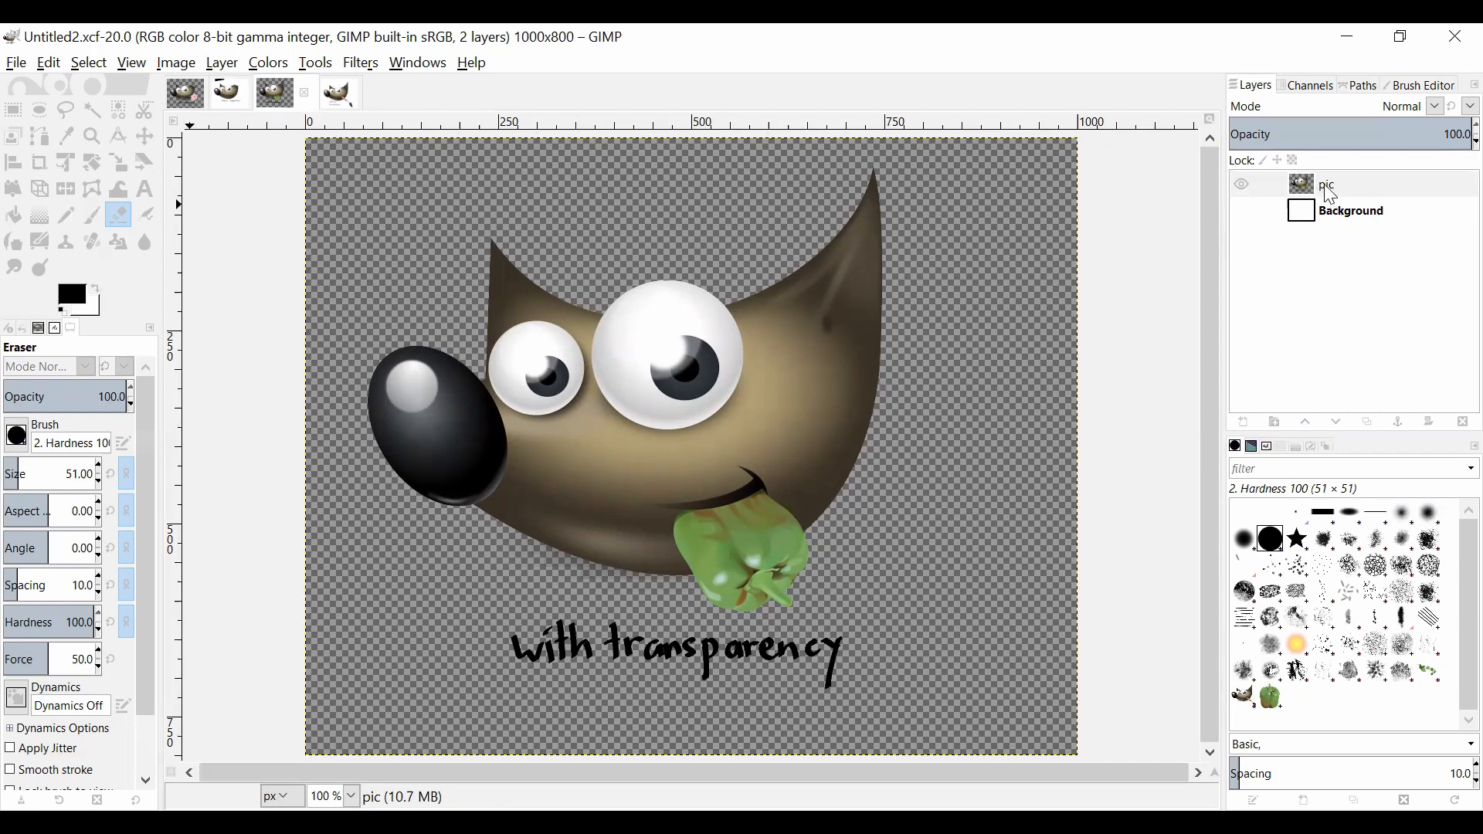
click(1243, 211)
click(1243, 211)
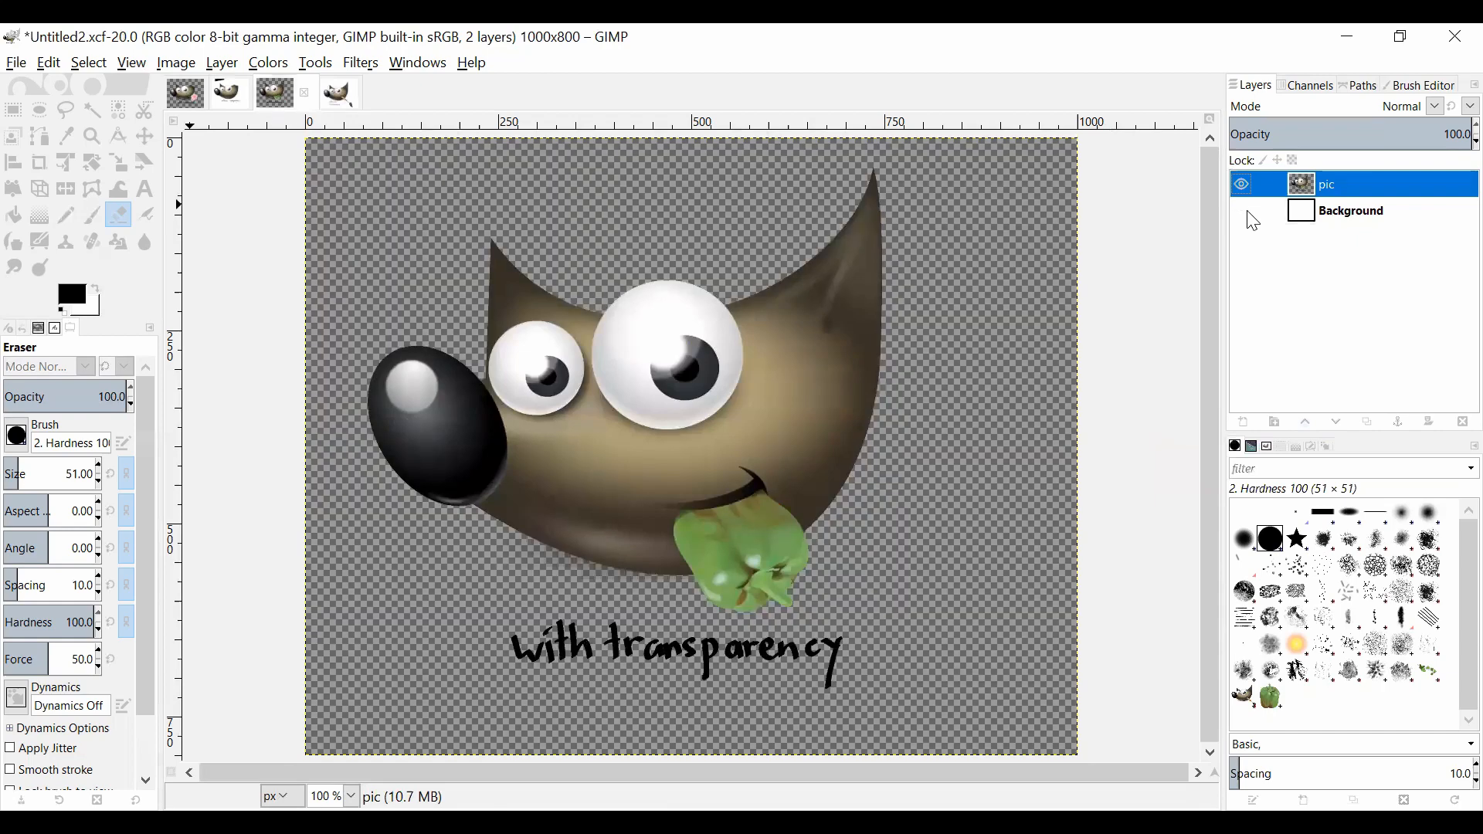
click(1243, 212)
click(1243, 211)
click(1245, 213)
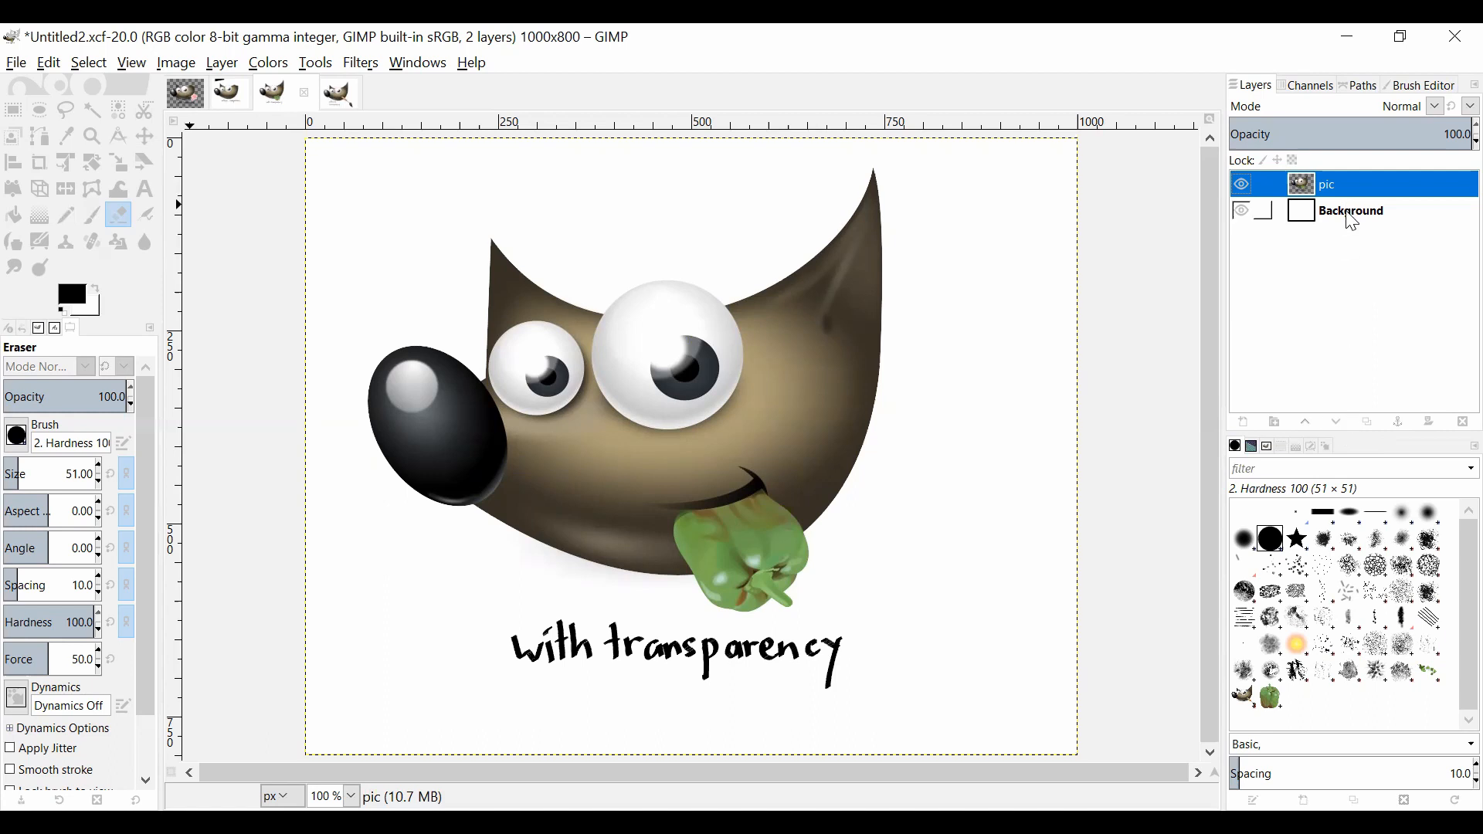
Step: Lower the pic layer below the white Background layer and raise it back to the top
click(1340, 423)
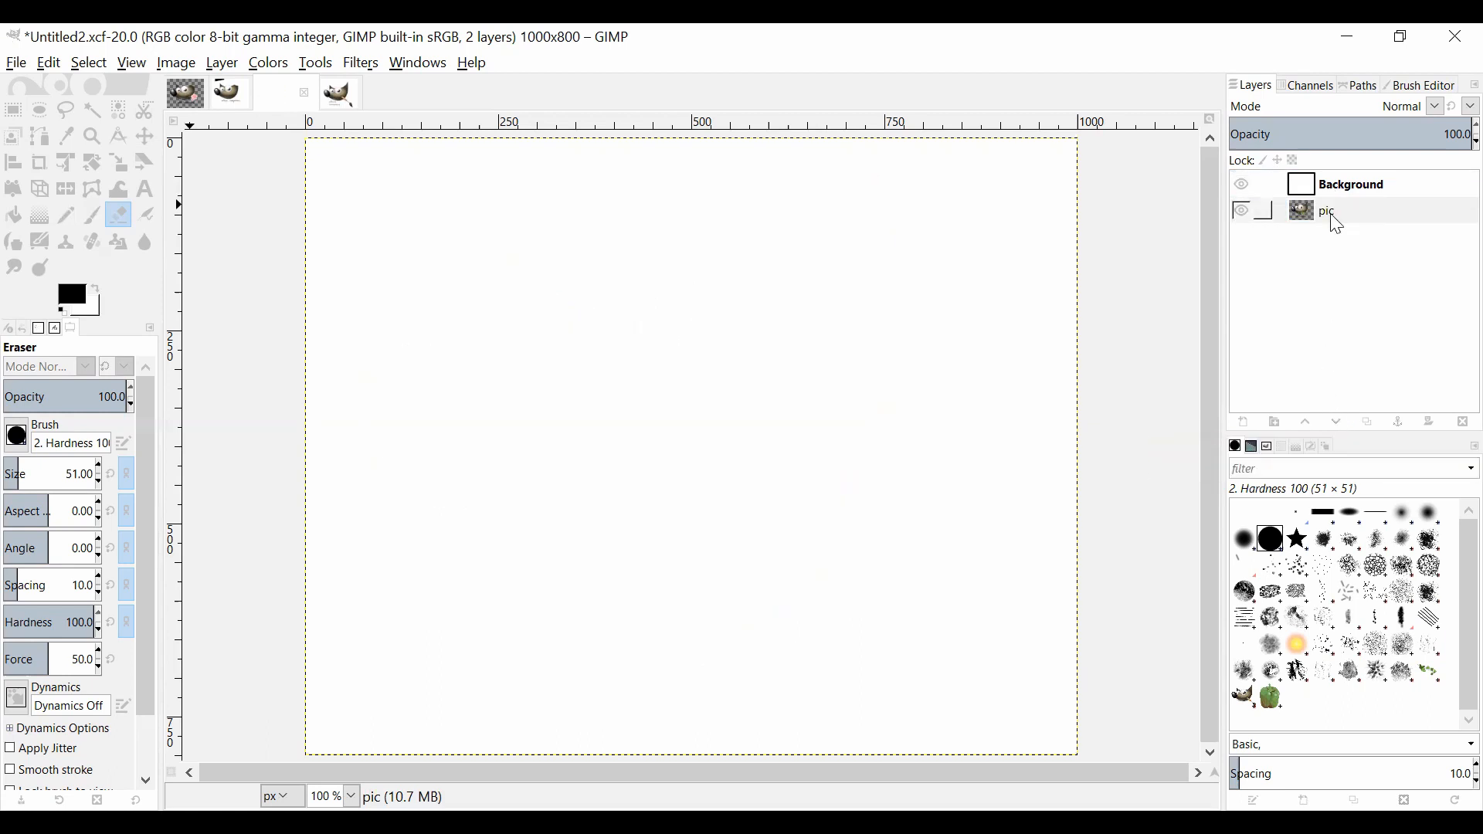
click(1306, 425)
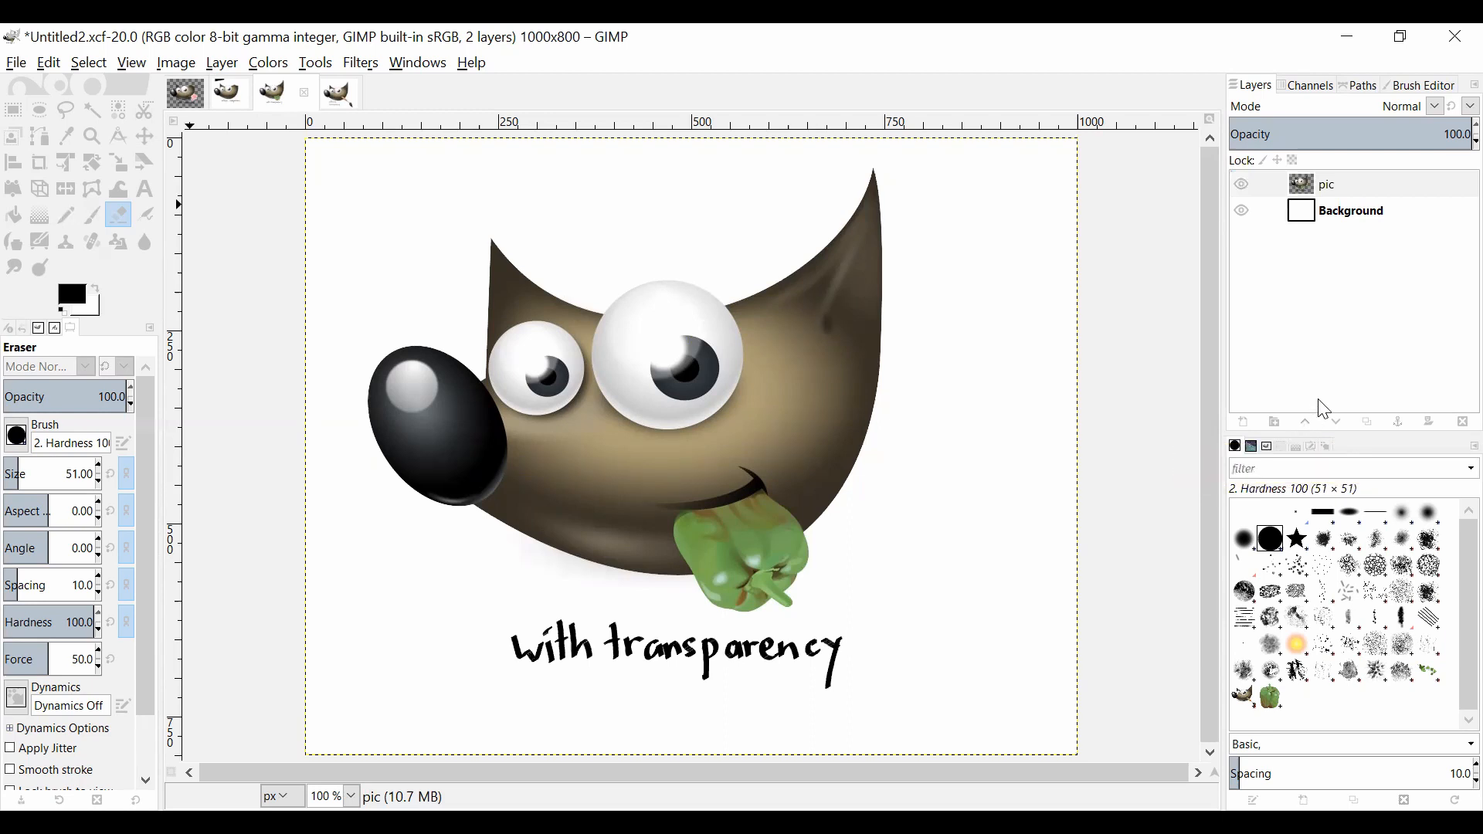
Step: Add a layer mask to the pic layer, initialized to White (full opacity)
right_click(1346, 195)
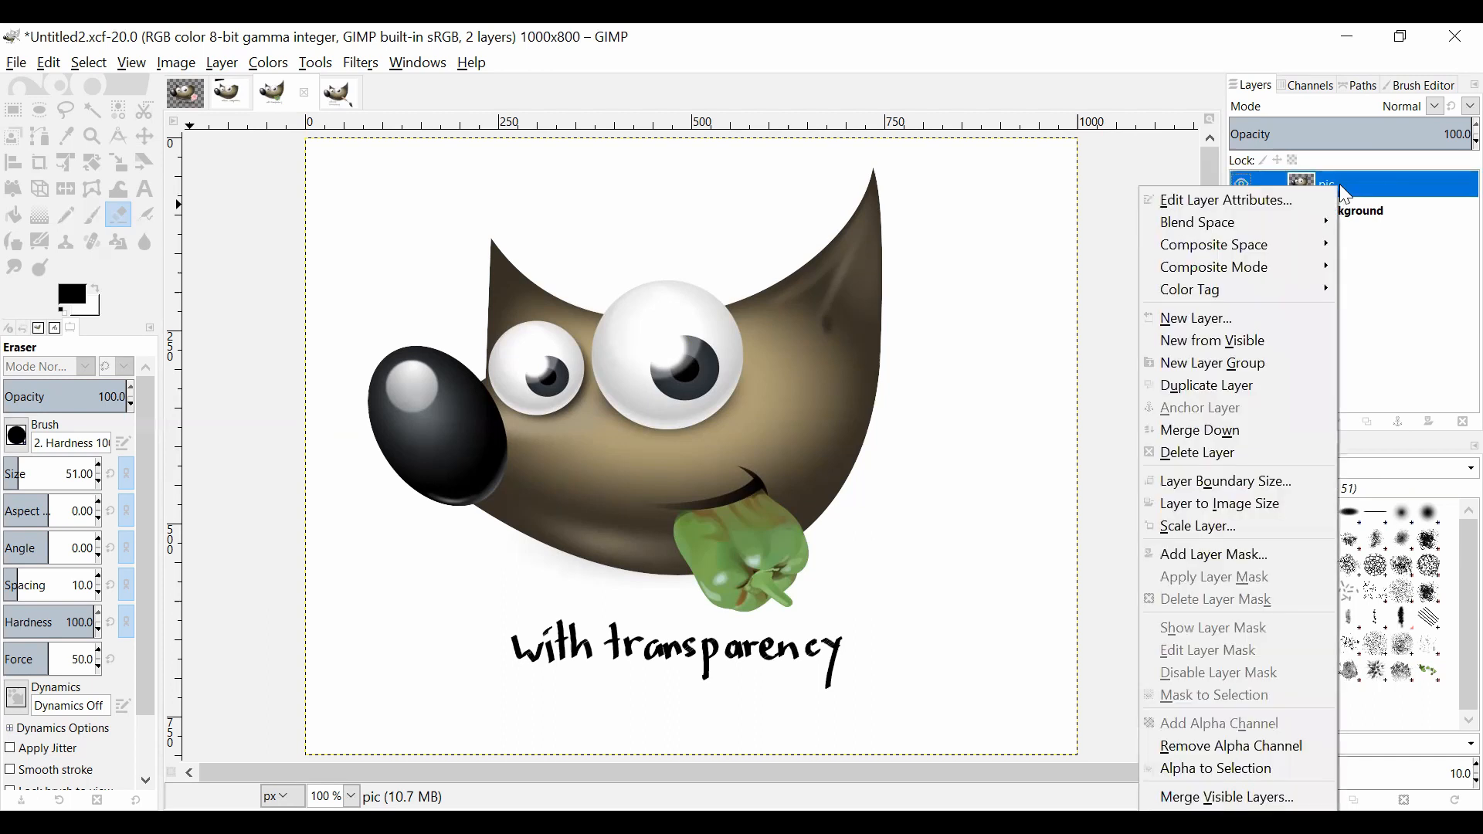
click(1244, 557)
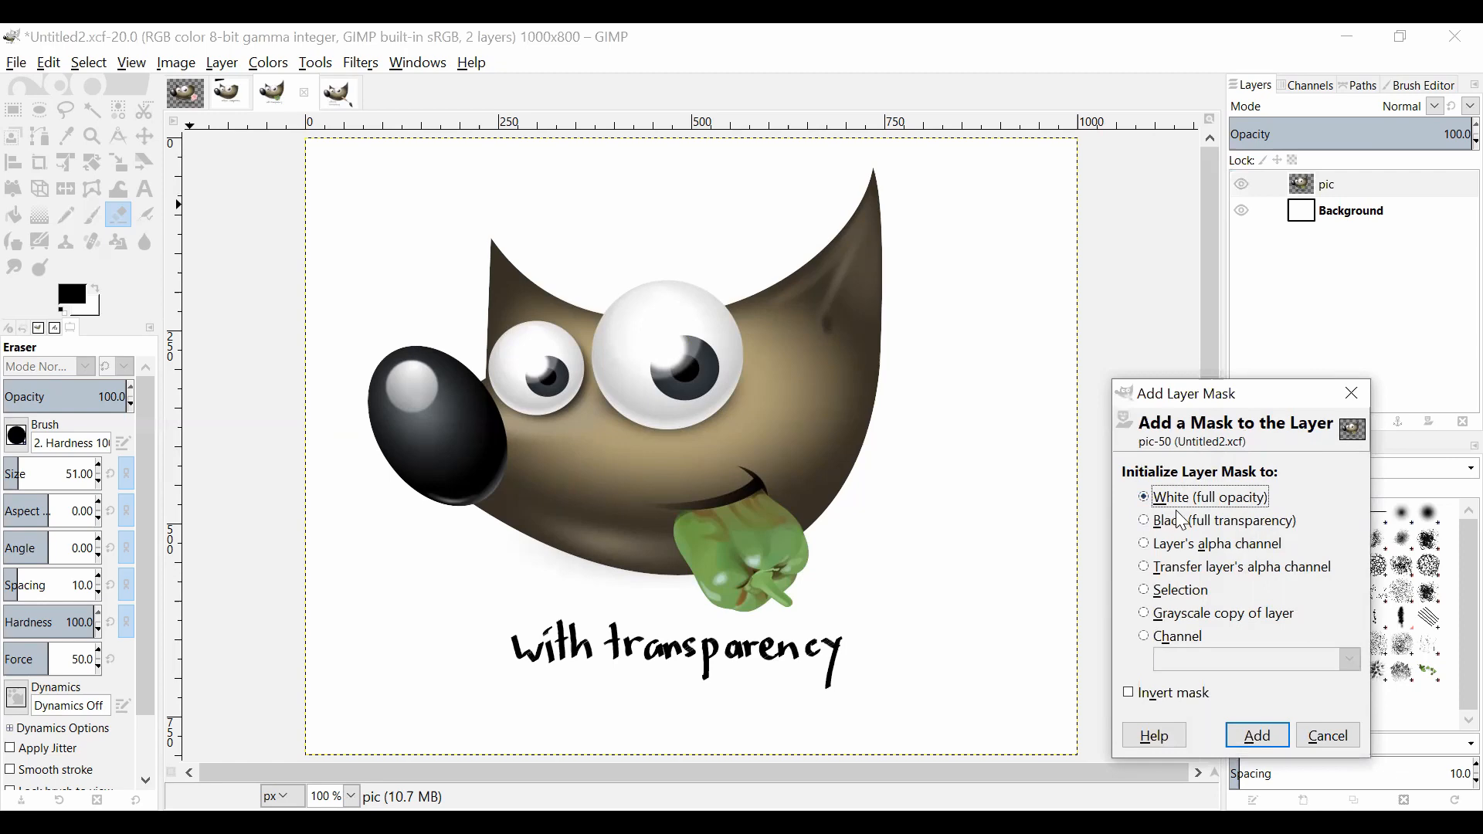
click(1259, 736)
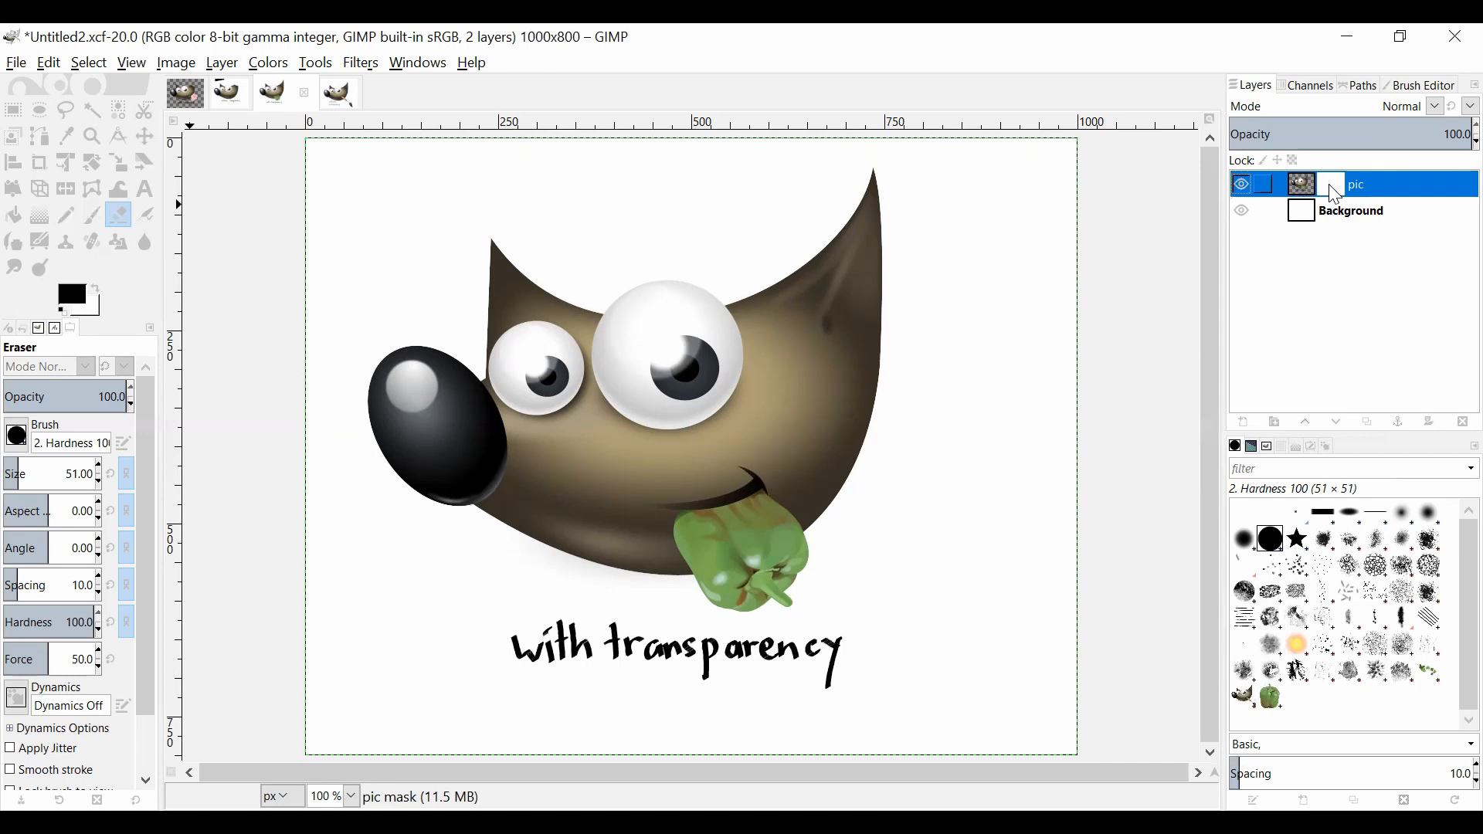
Step: Show the pic layer's mask and fill it with a diagonal linear gradient about 775 pixels long, white at upper left to black at lower right
right_click(1335, 195)
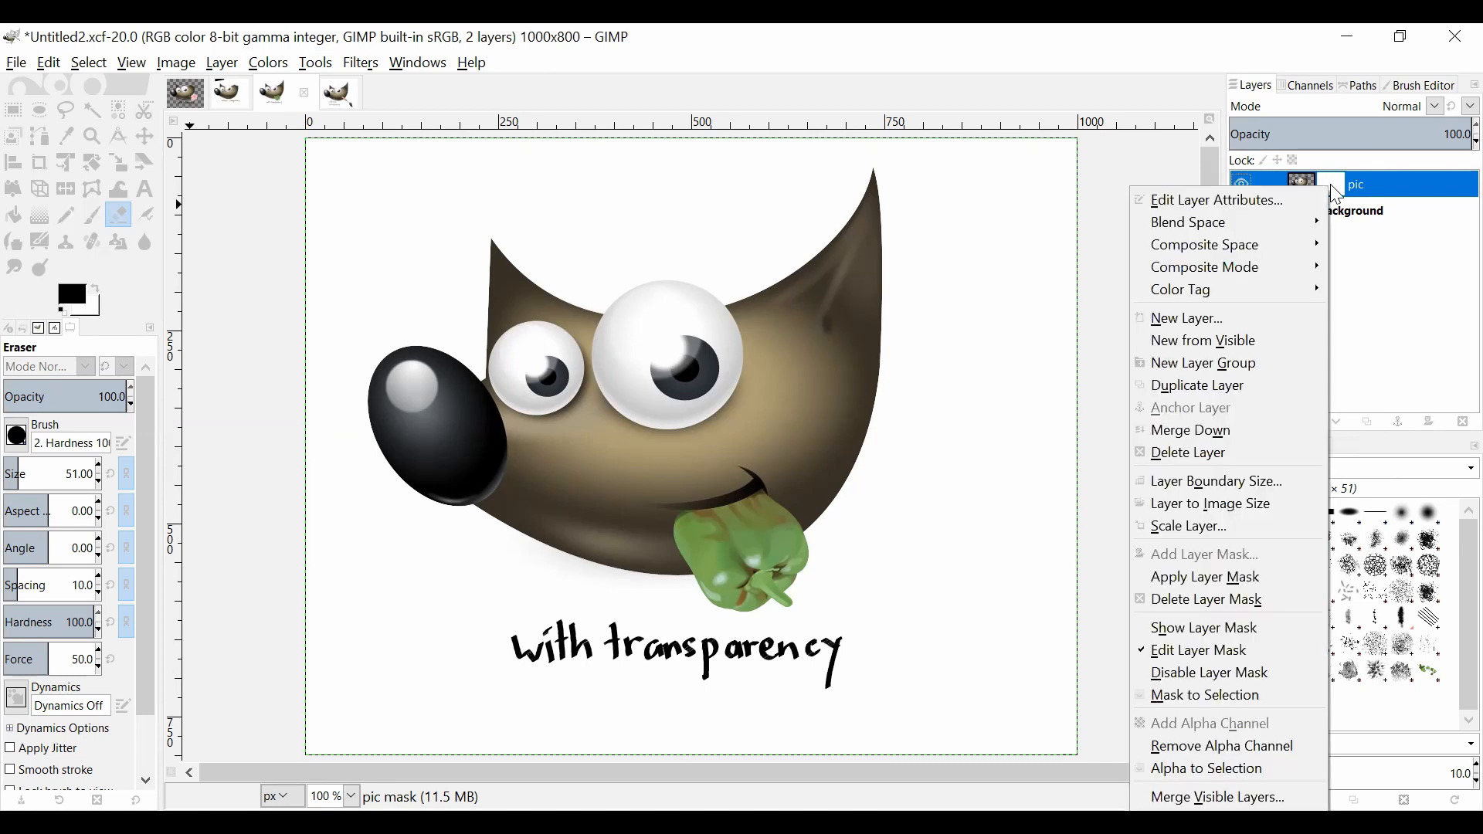
click(1219, 633)
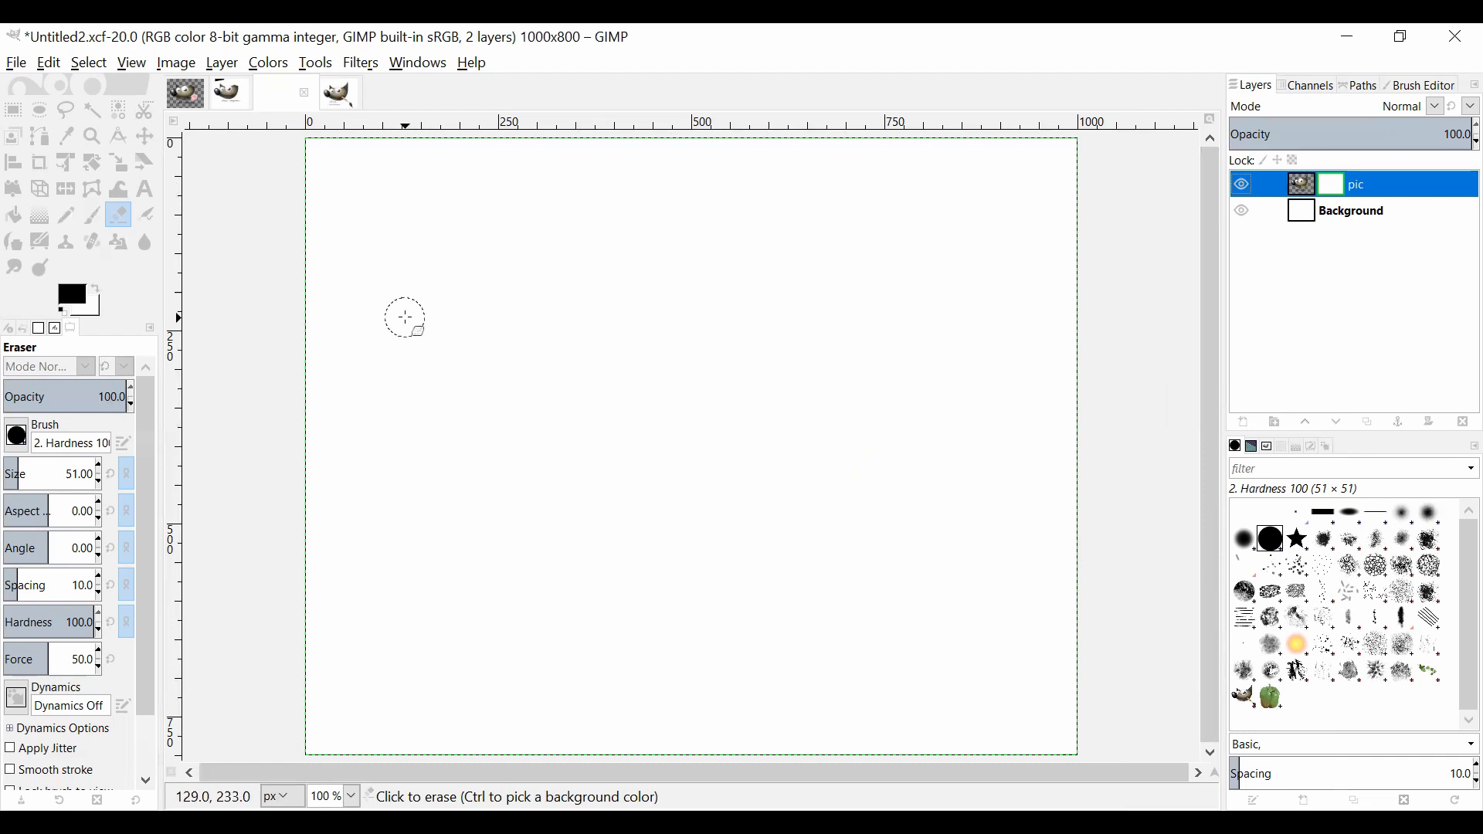
click(35, 223)
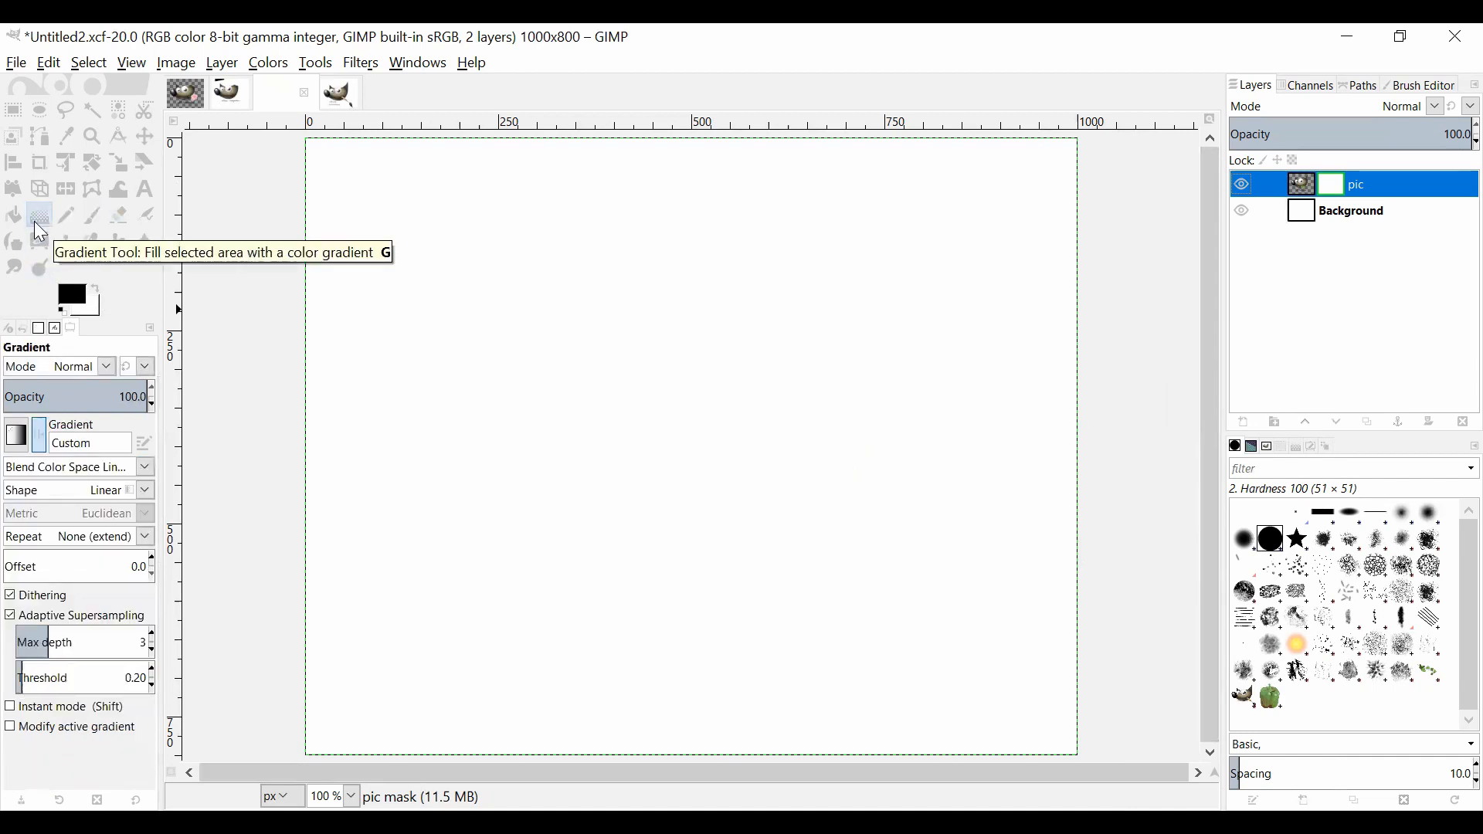
drag(417, 222, 878, 604)
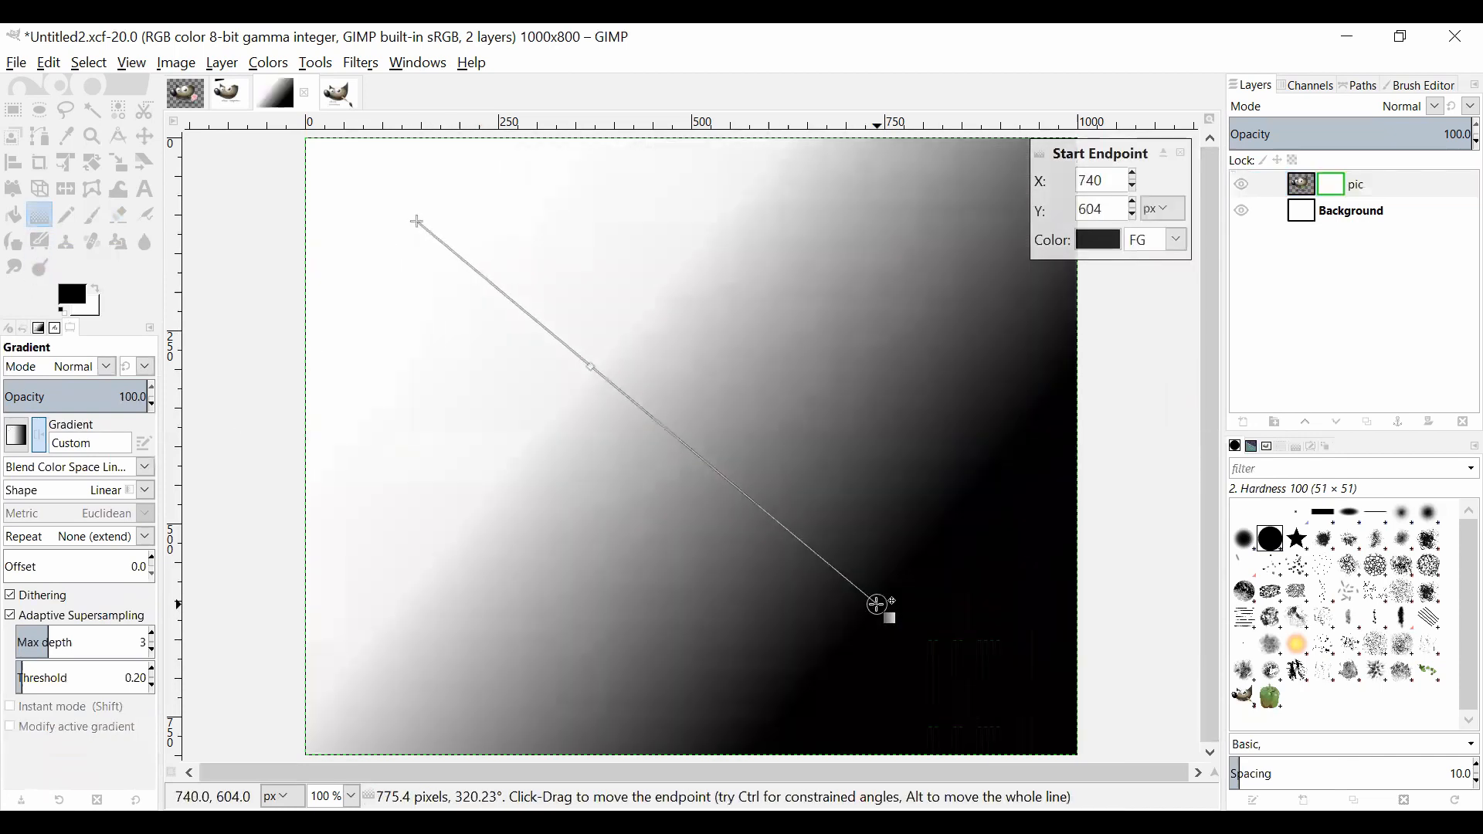
key(Return)
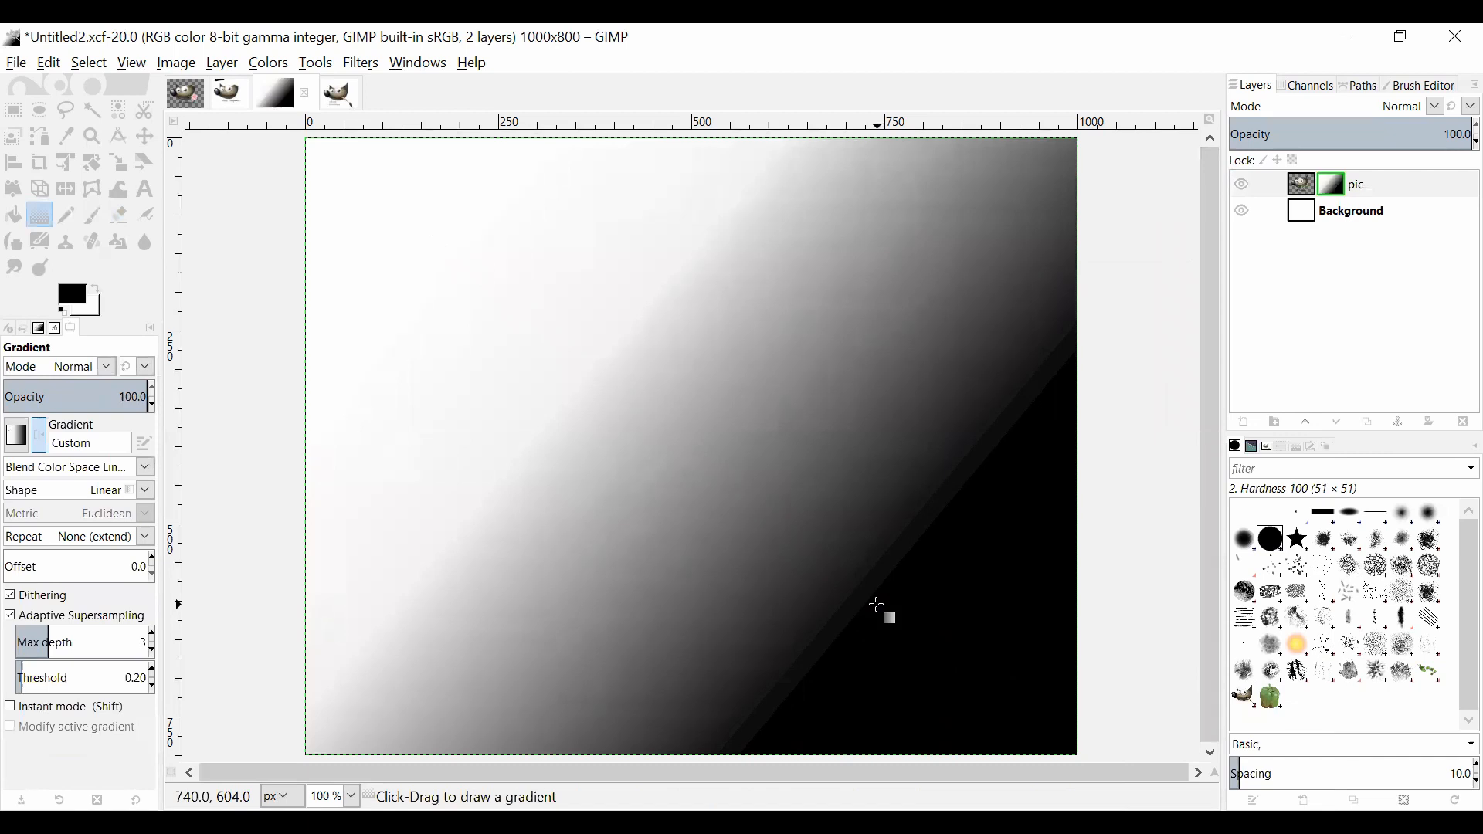
Step: Stop showing the layer mask on the canvas and hide the white Background layer
right_click(1339, 191)
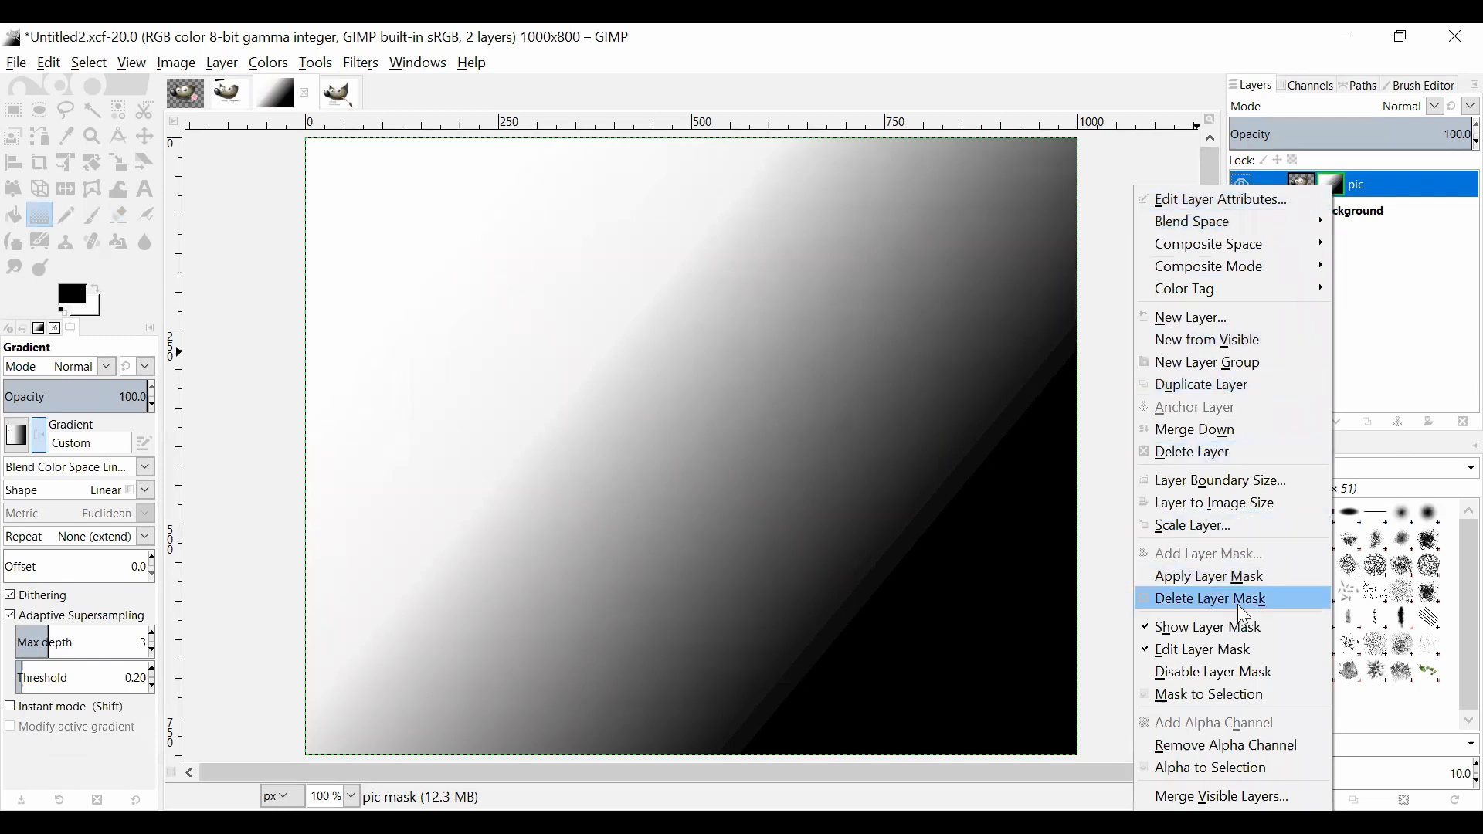
click(1233, 629)
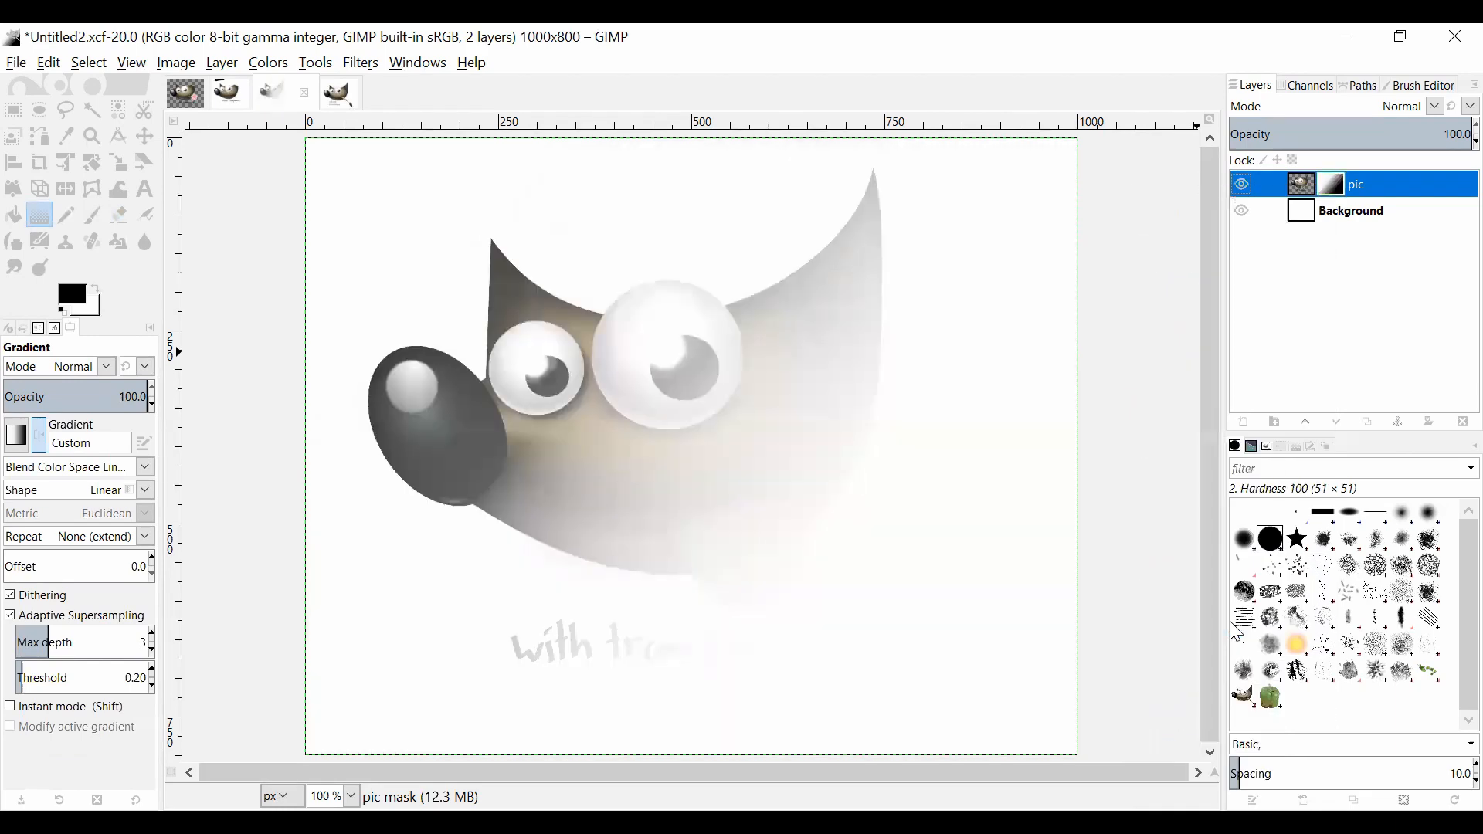
click(1241, 210)
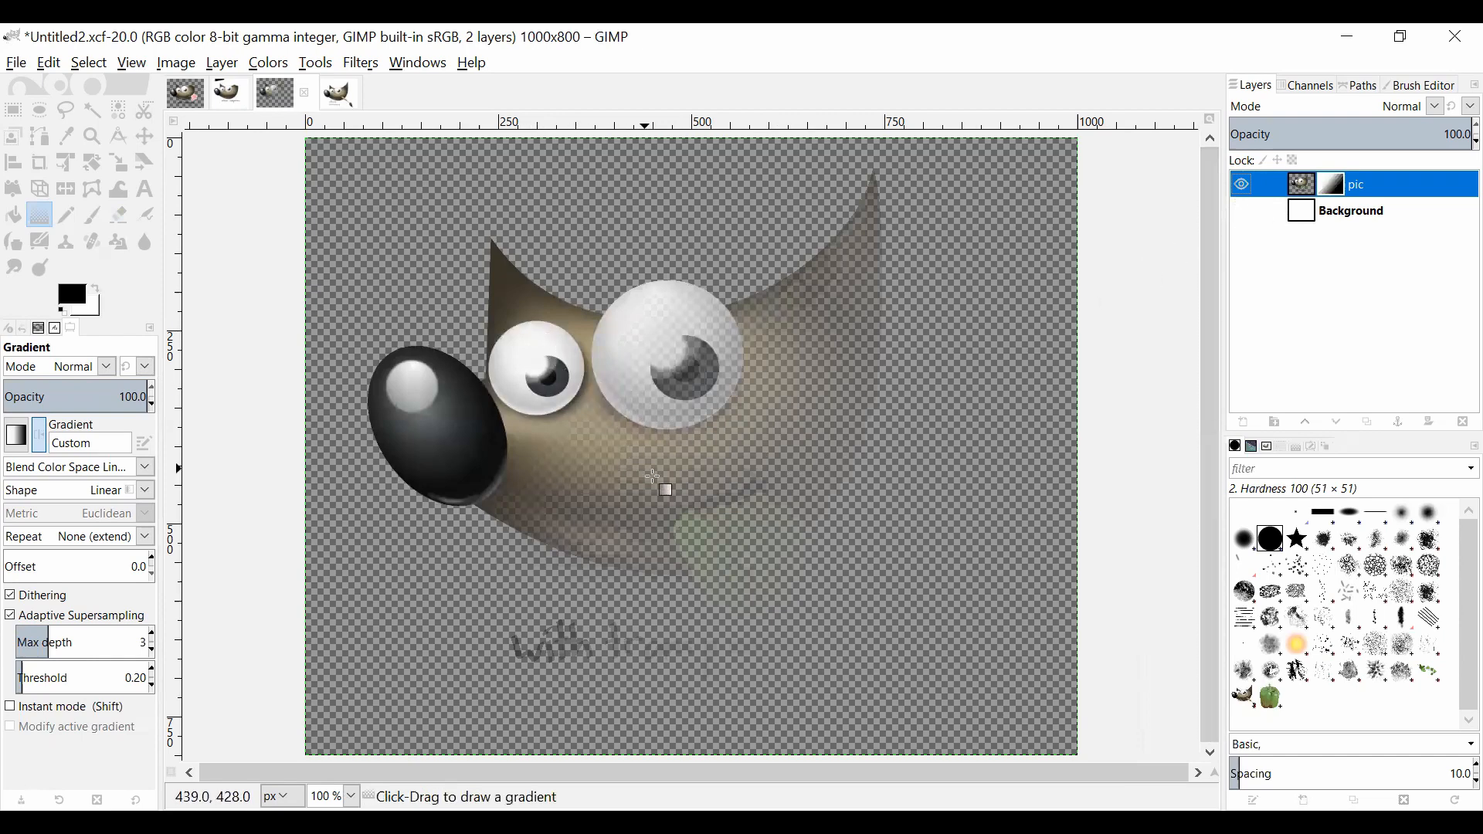
Step: Paint black over the large ear on the pic layer's mask with a size 51 Hardness 100 Paintbrush, and show the mask on the canvas
right_click(1333, 194)
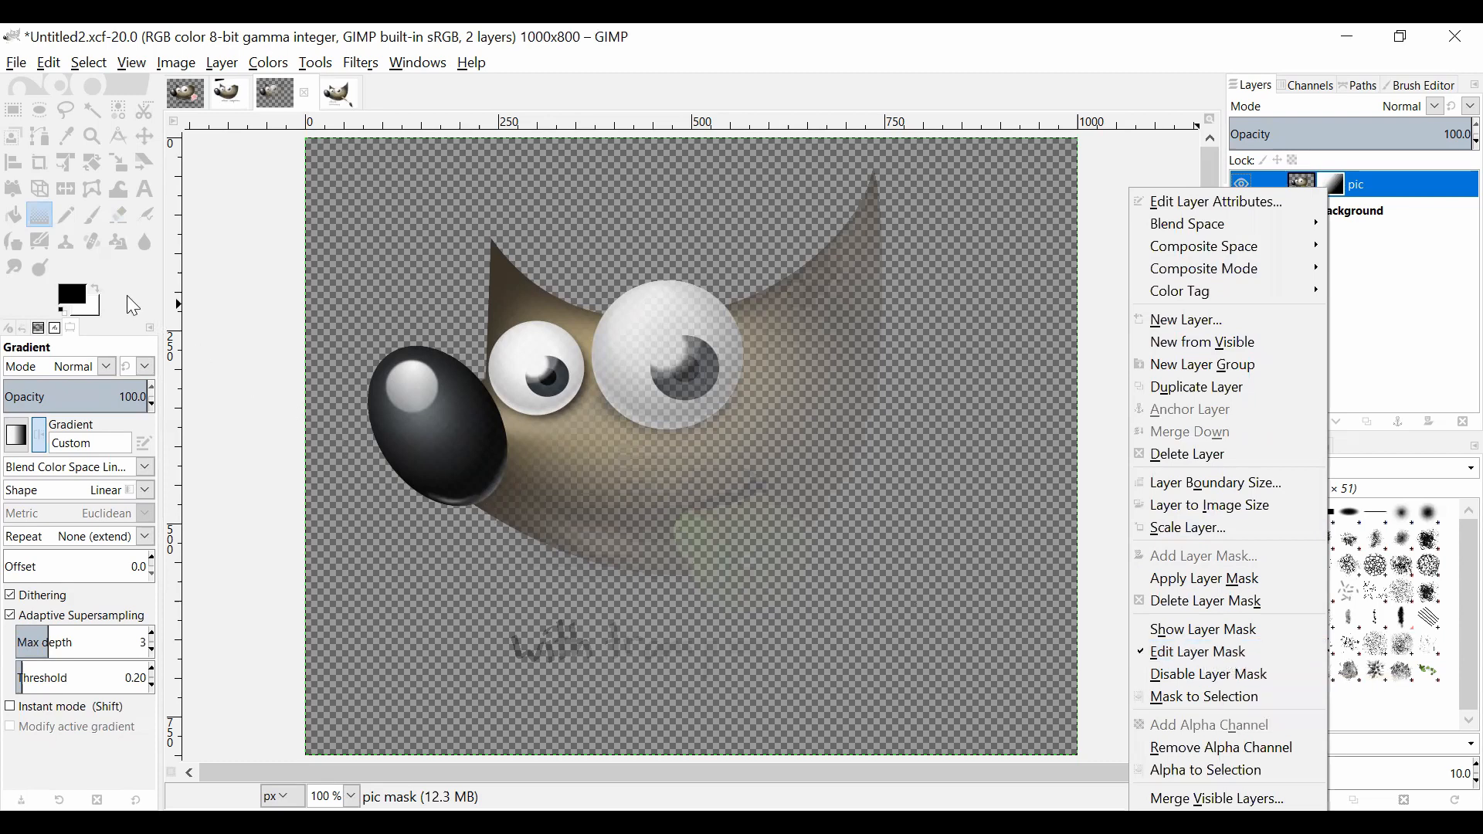
click(93, 216)
click(93, 216)
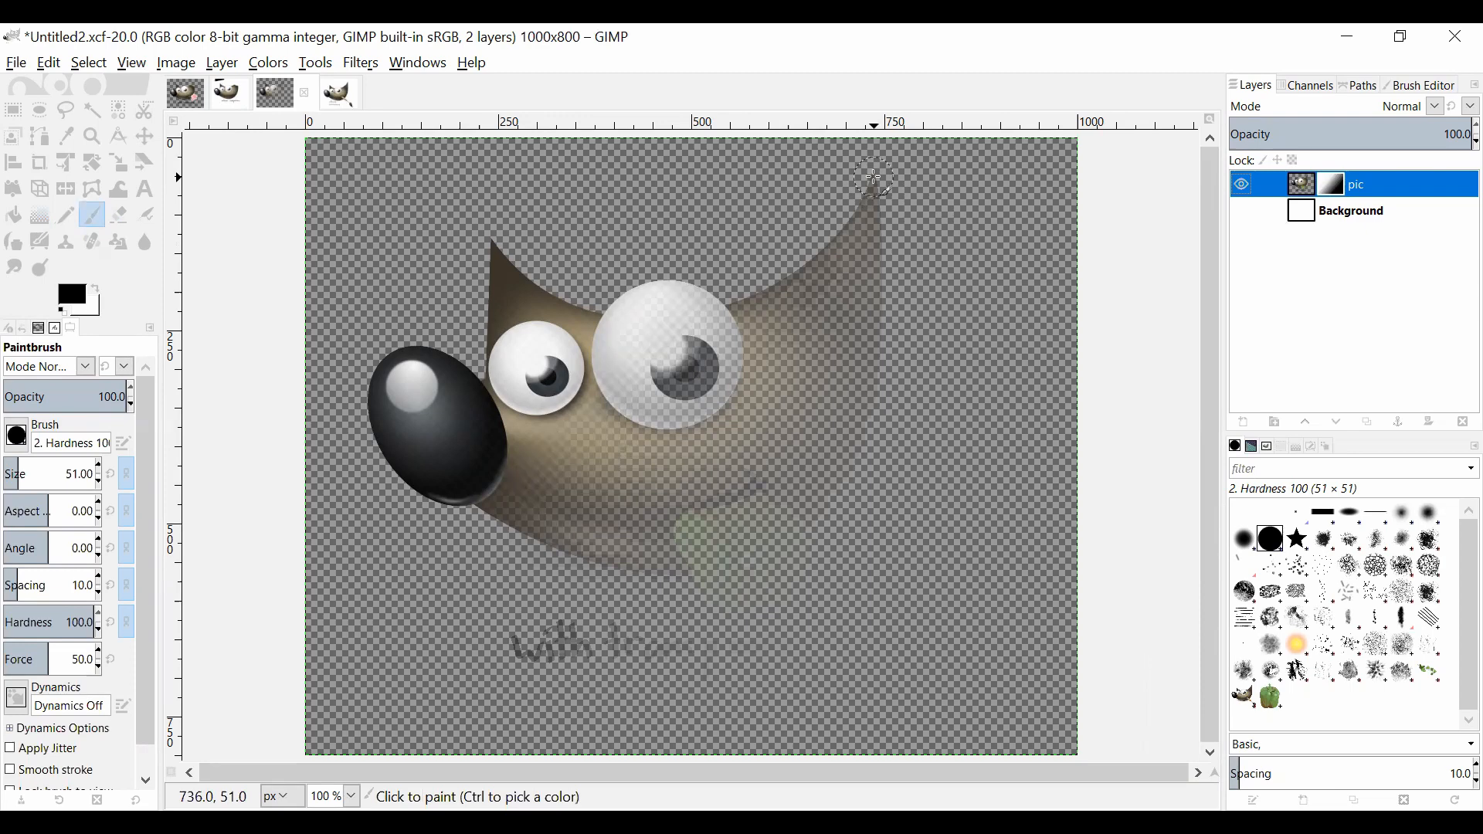
mouse_move(875, 179)
mouse_down()
mouse_move(834, 244)
mouse_move(874, 256)
mouse_move(879, 221)
mouse_move(817, 252)
mouse_move(877, 280)
mouse_move(797, 257)
mouse_move(891, 312)
mouse_move(781, 264)
mouse_move(907, 325)
mouse_move(775, 260)
mouse_move(884, 334)
mouse_up()
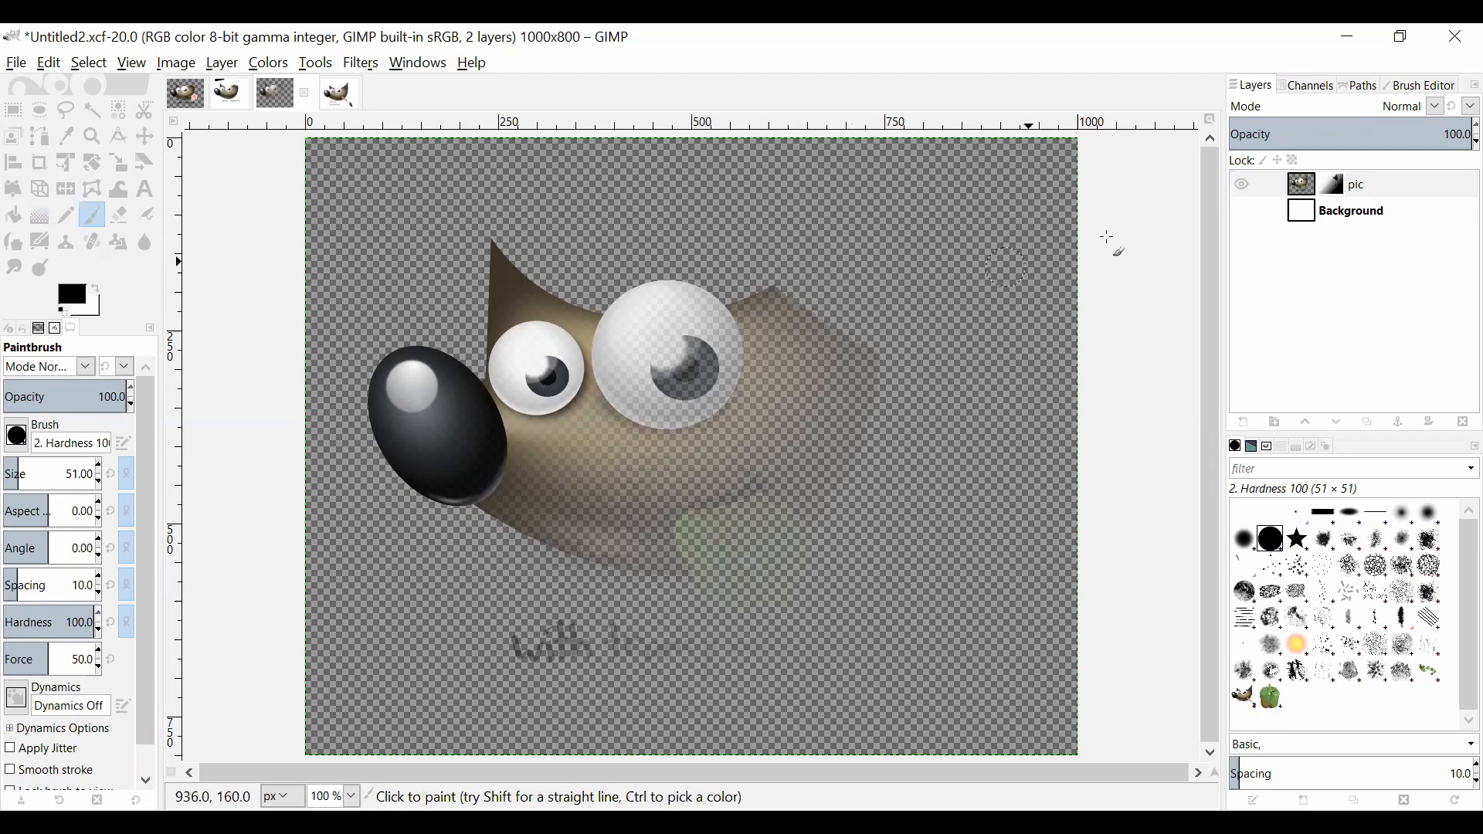
right_click(1344, 193)
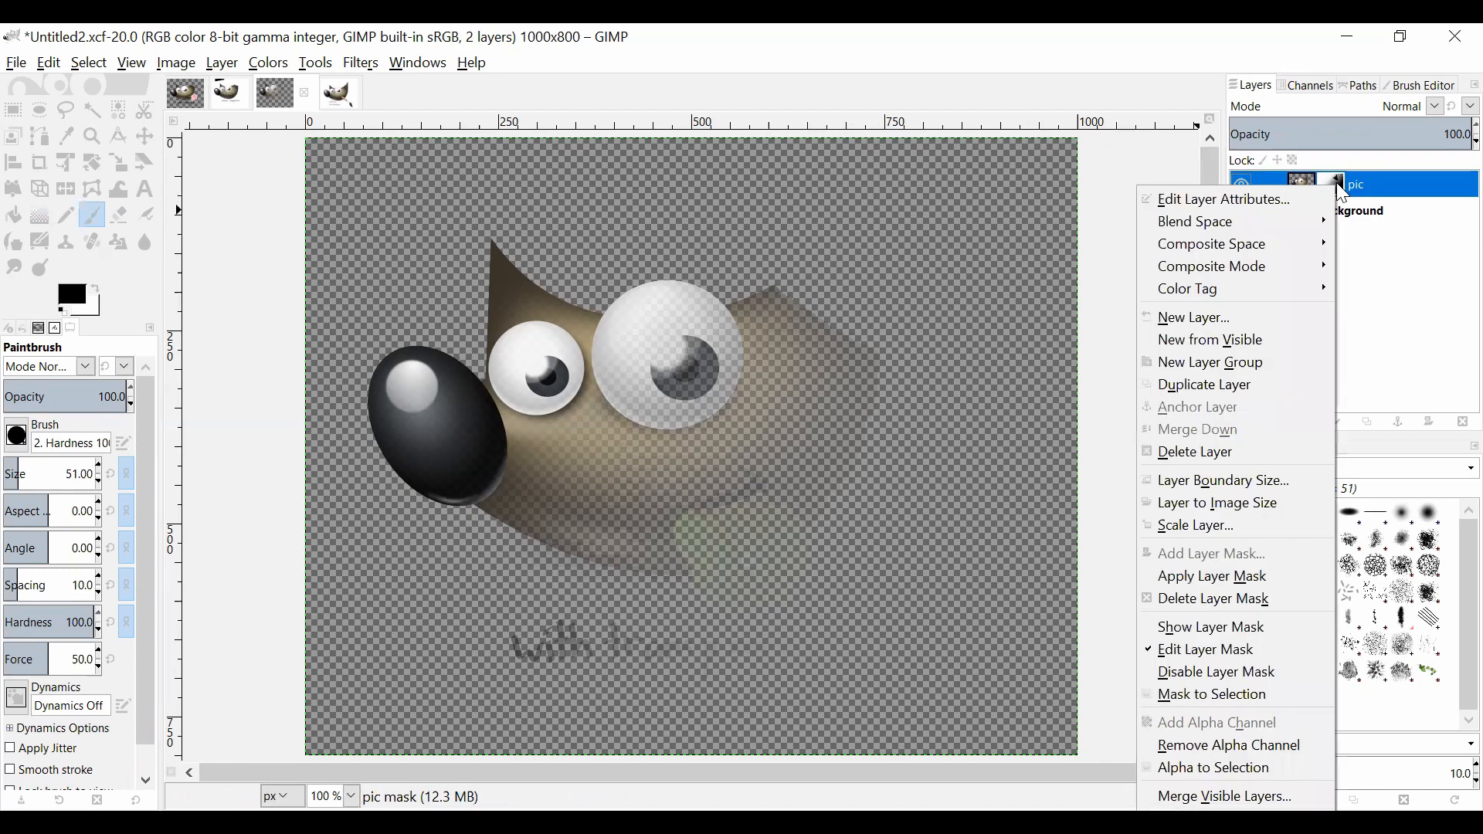
click(1233, 640)
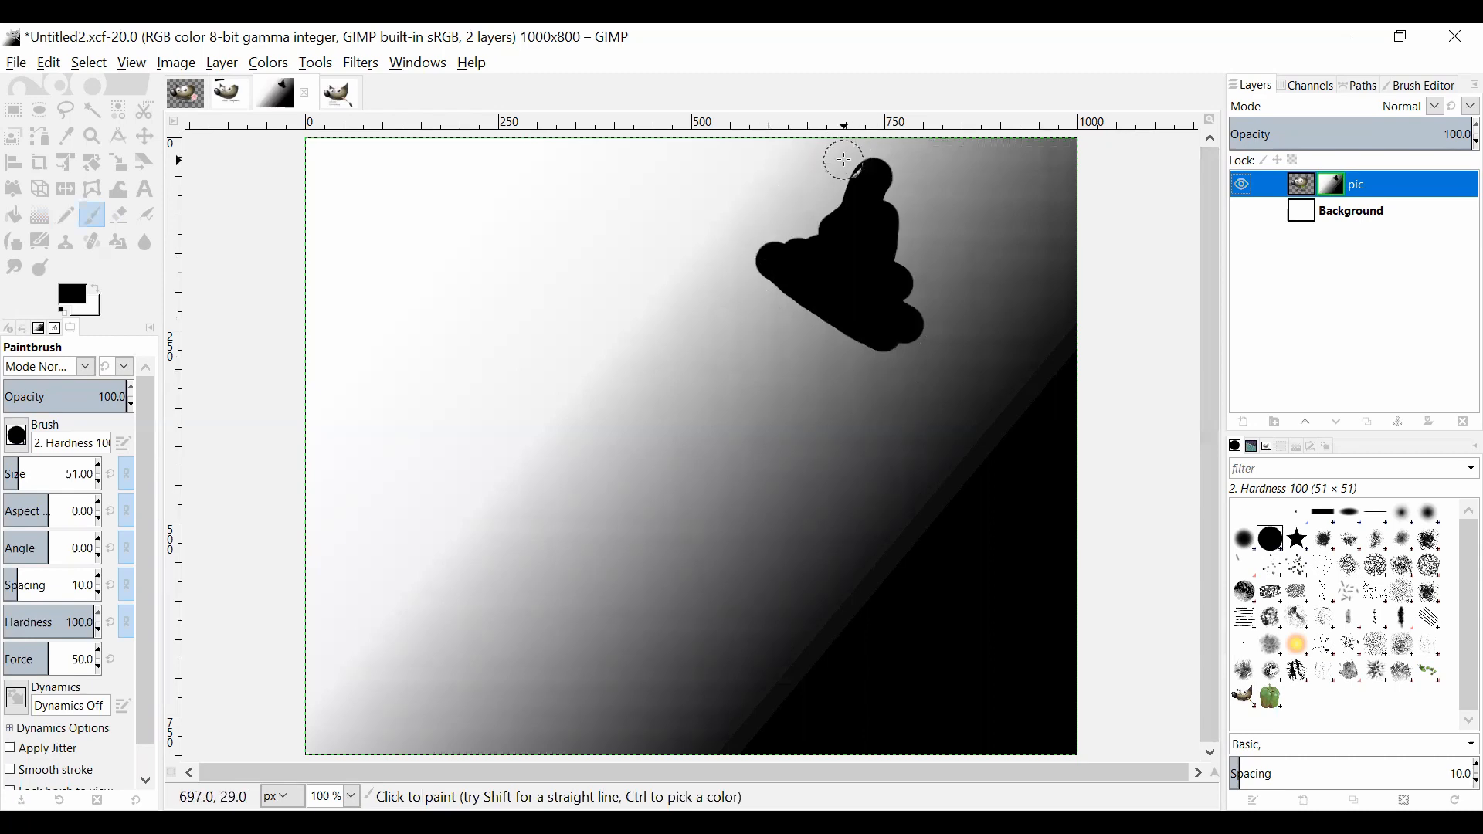
Step: Disable the pic layer's mask and stop showing it on the canvas
right_click(1327, 187)
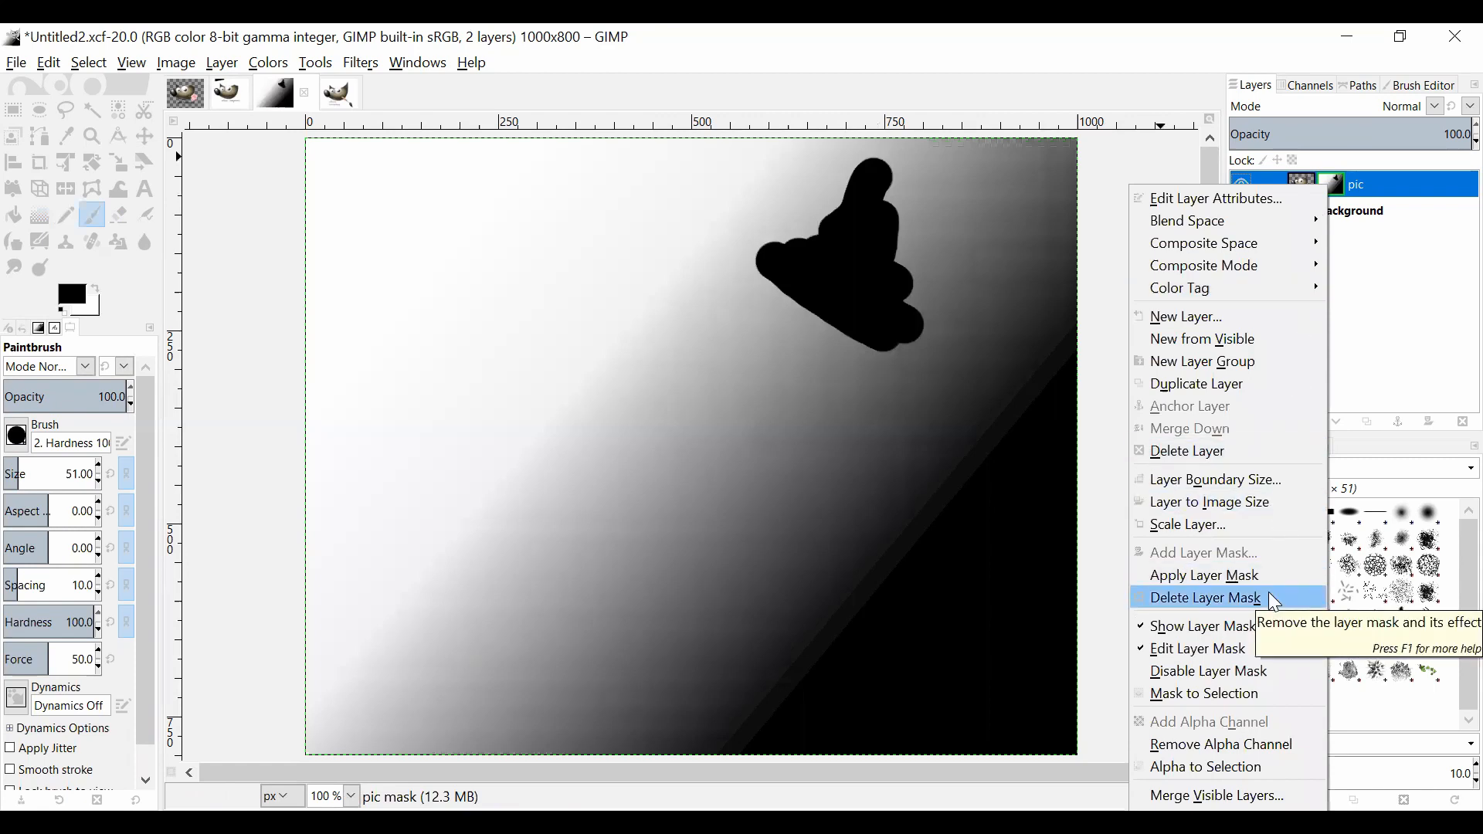
click(1276, 688)
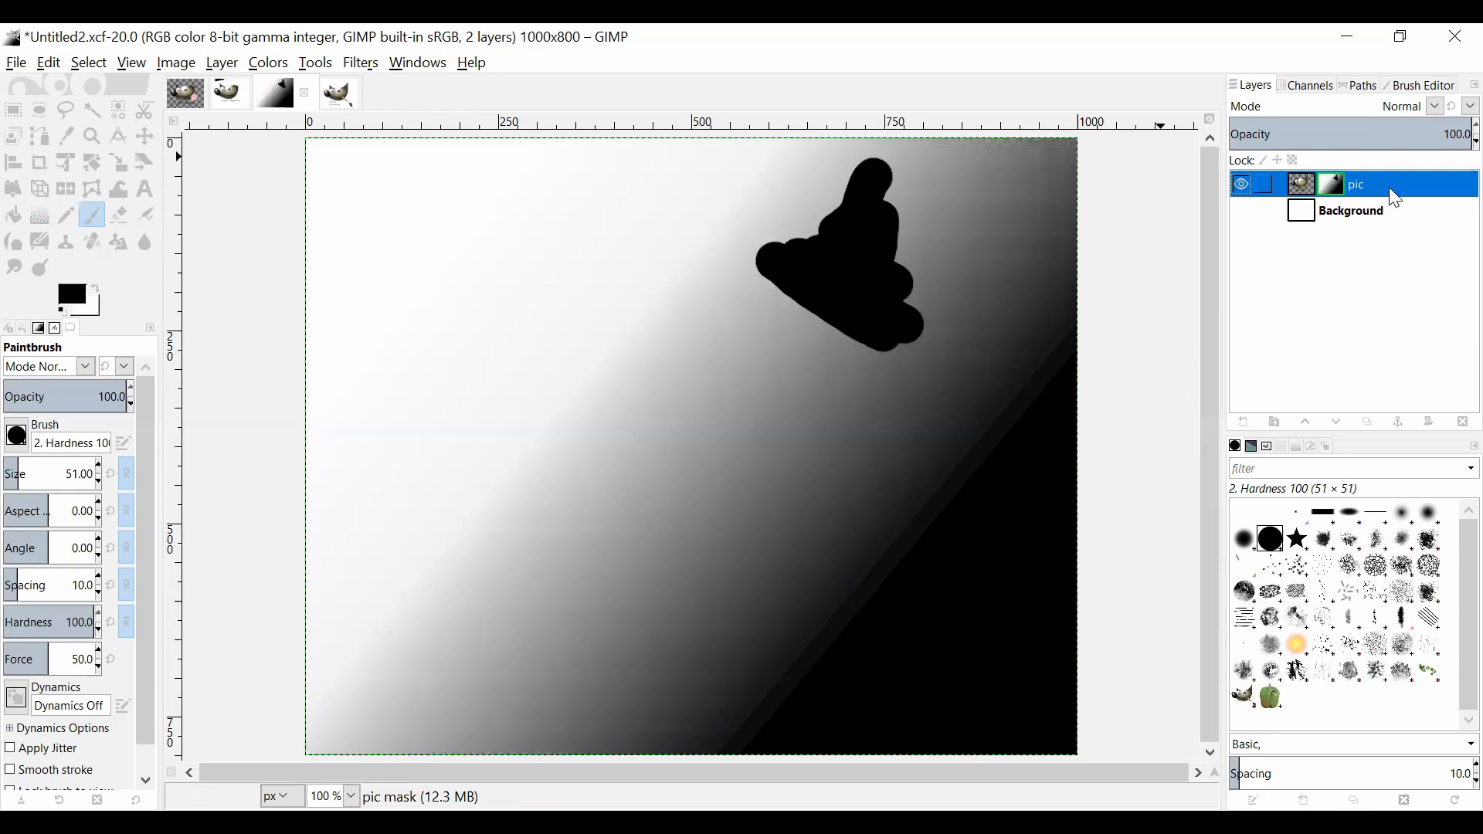
right_click(1332, 191)
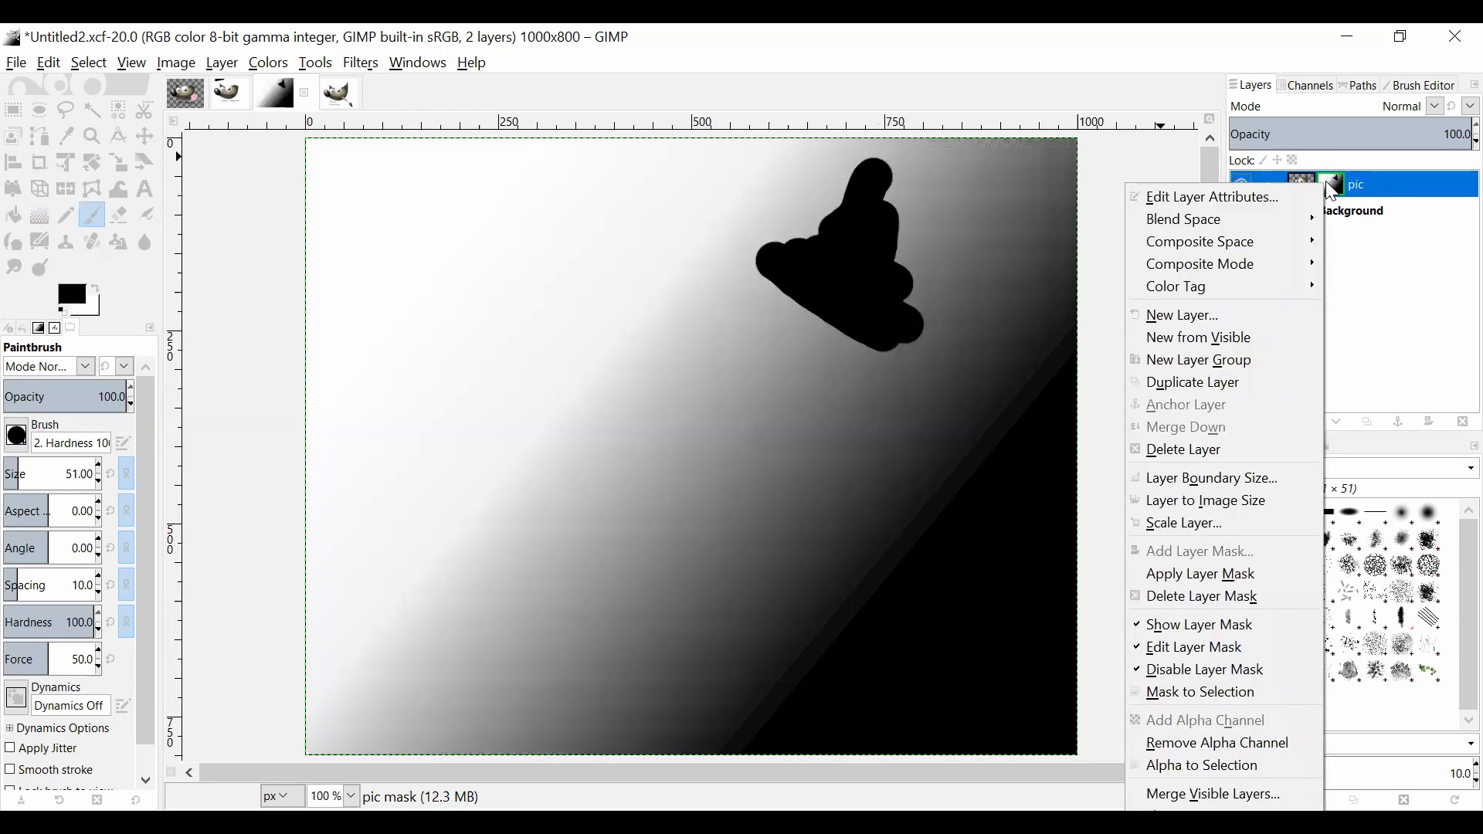
click(1246, 630)
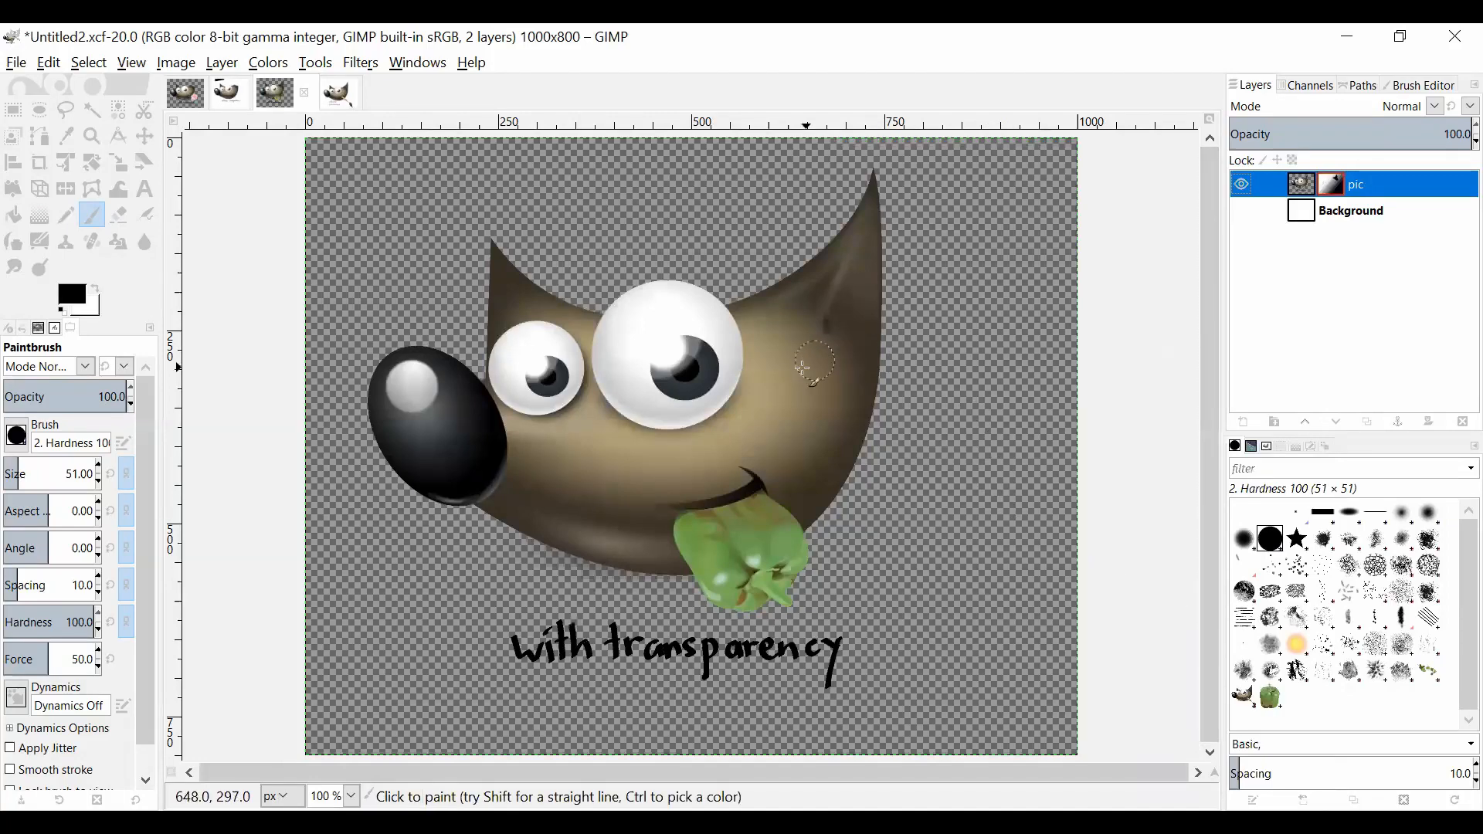
Step: Toggle the pic layer's mask on and off to compare its effect, leaving the mask enabled
right_click(1335, 193)
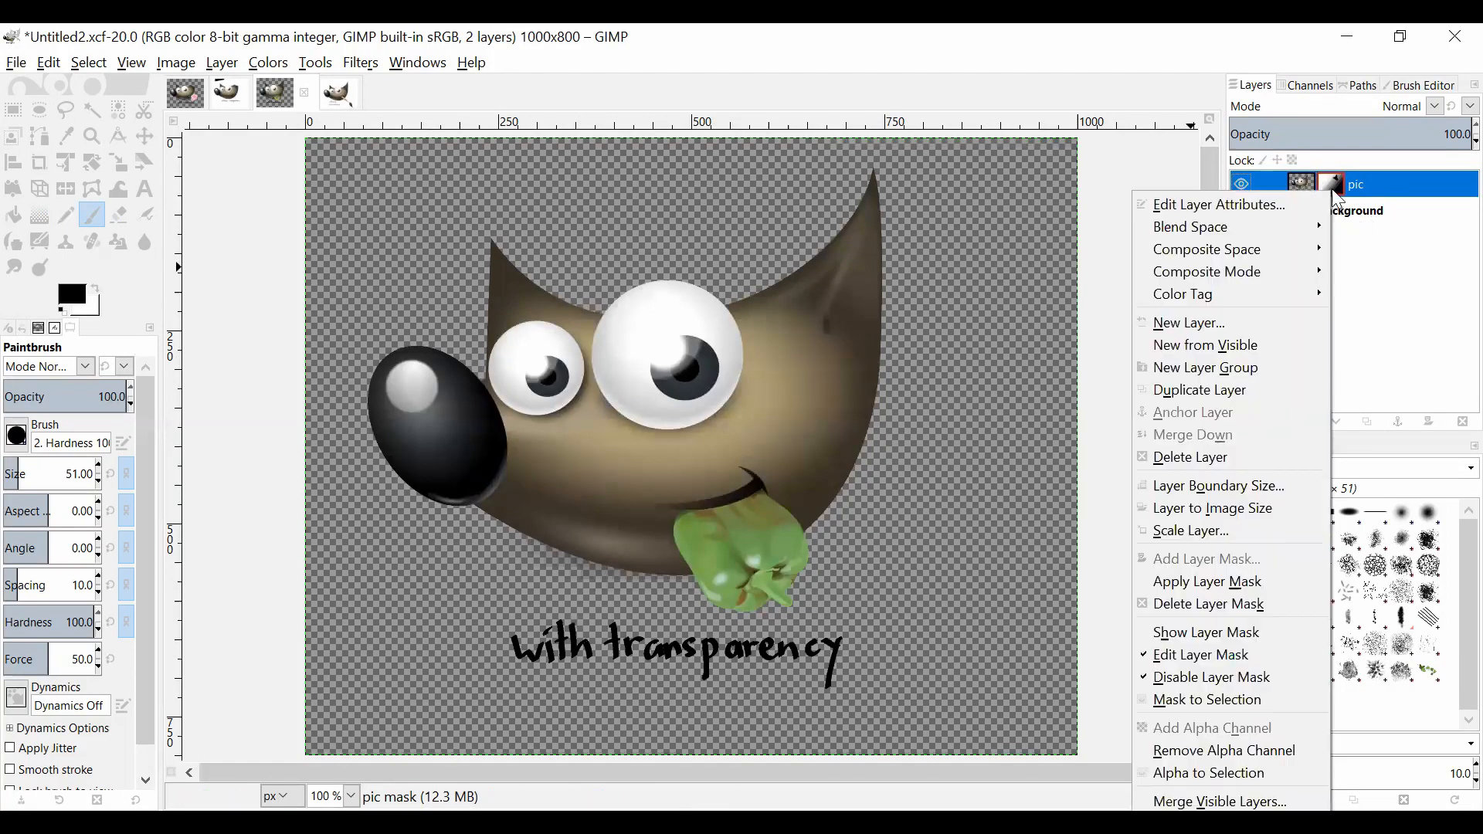
click(1257, 676)
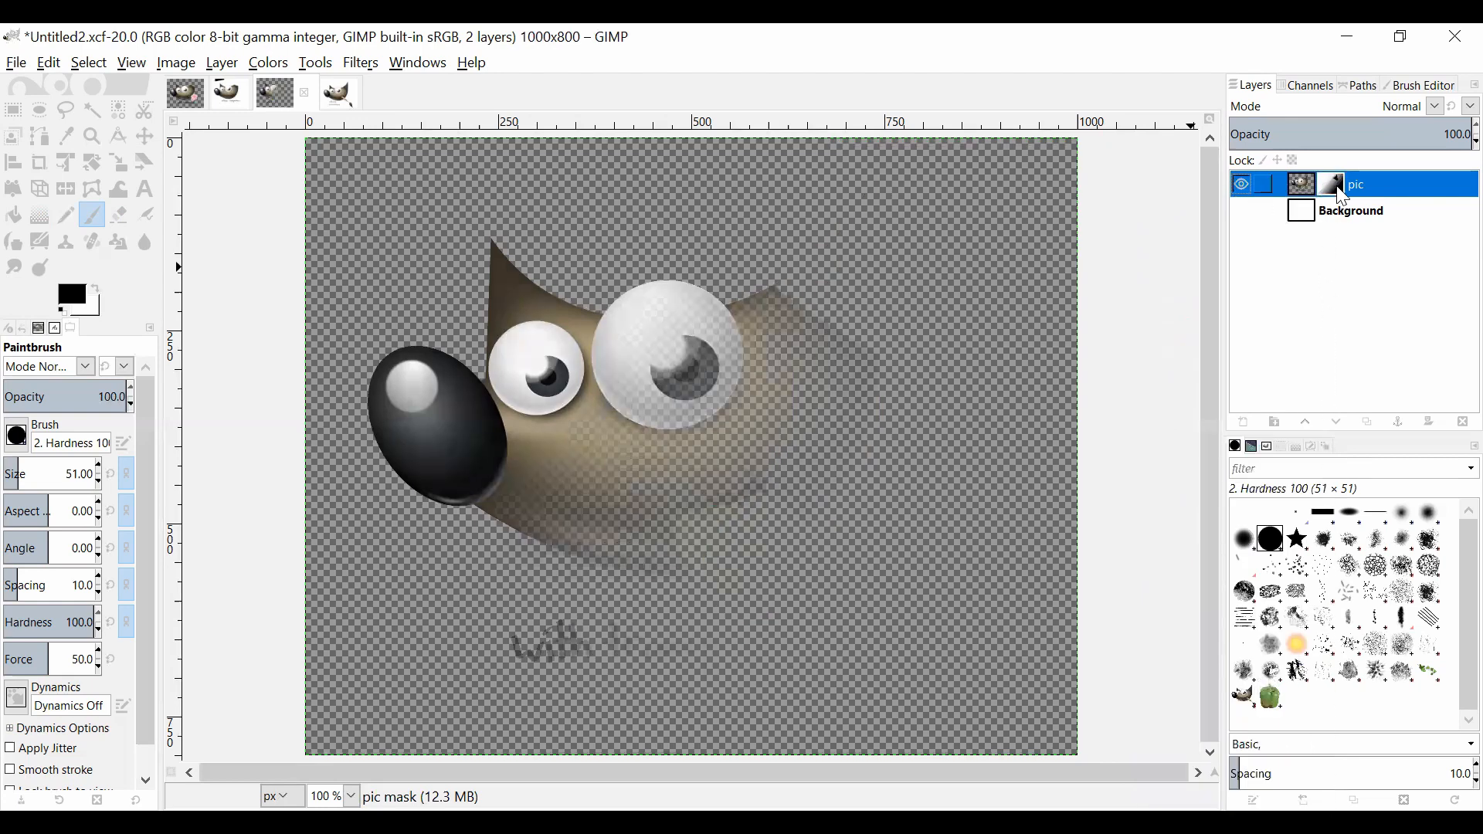
right_click(1342, 197)
click(1275, 677)
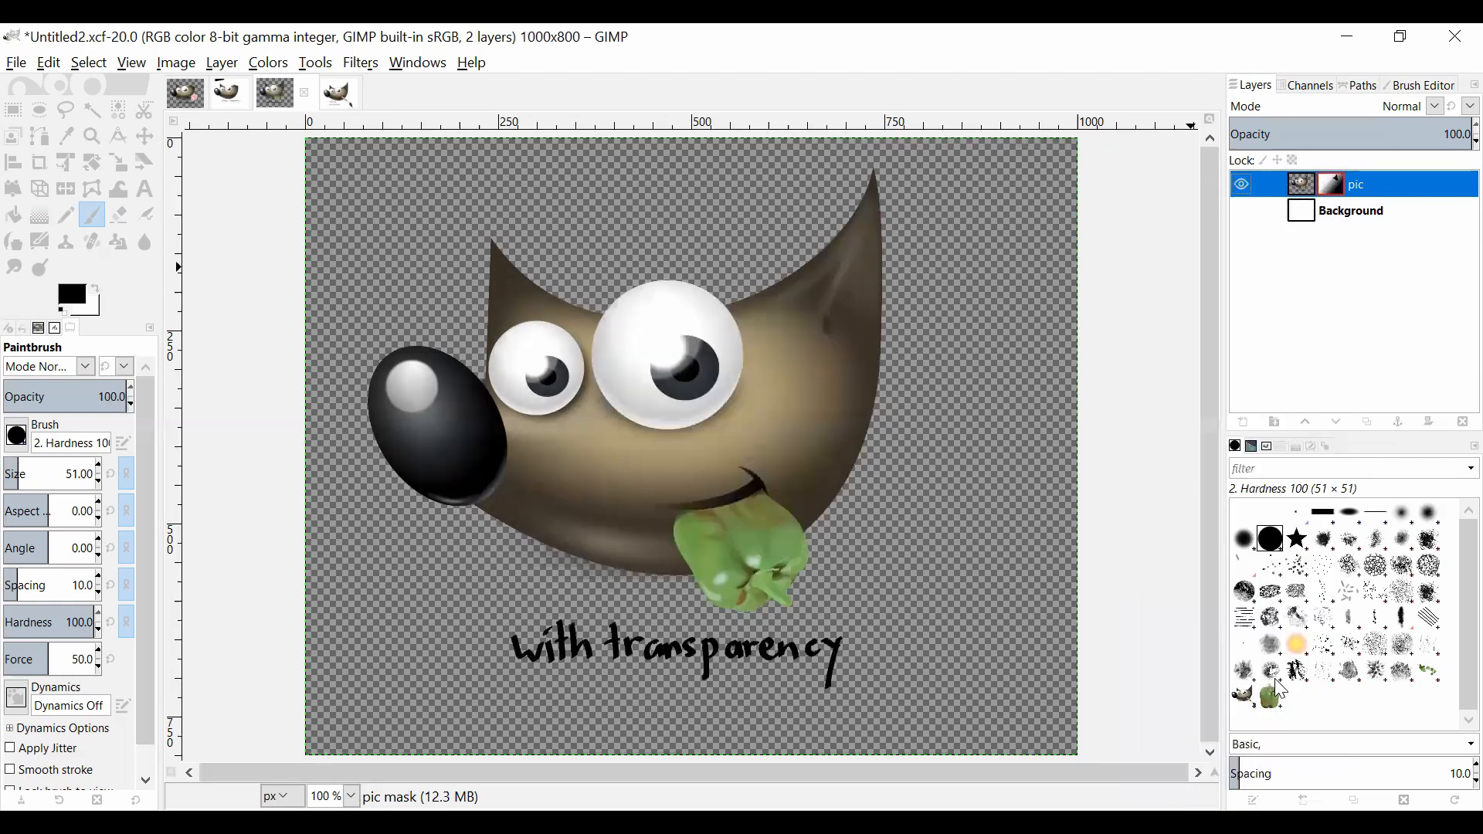
right_click(1328, 185)
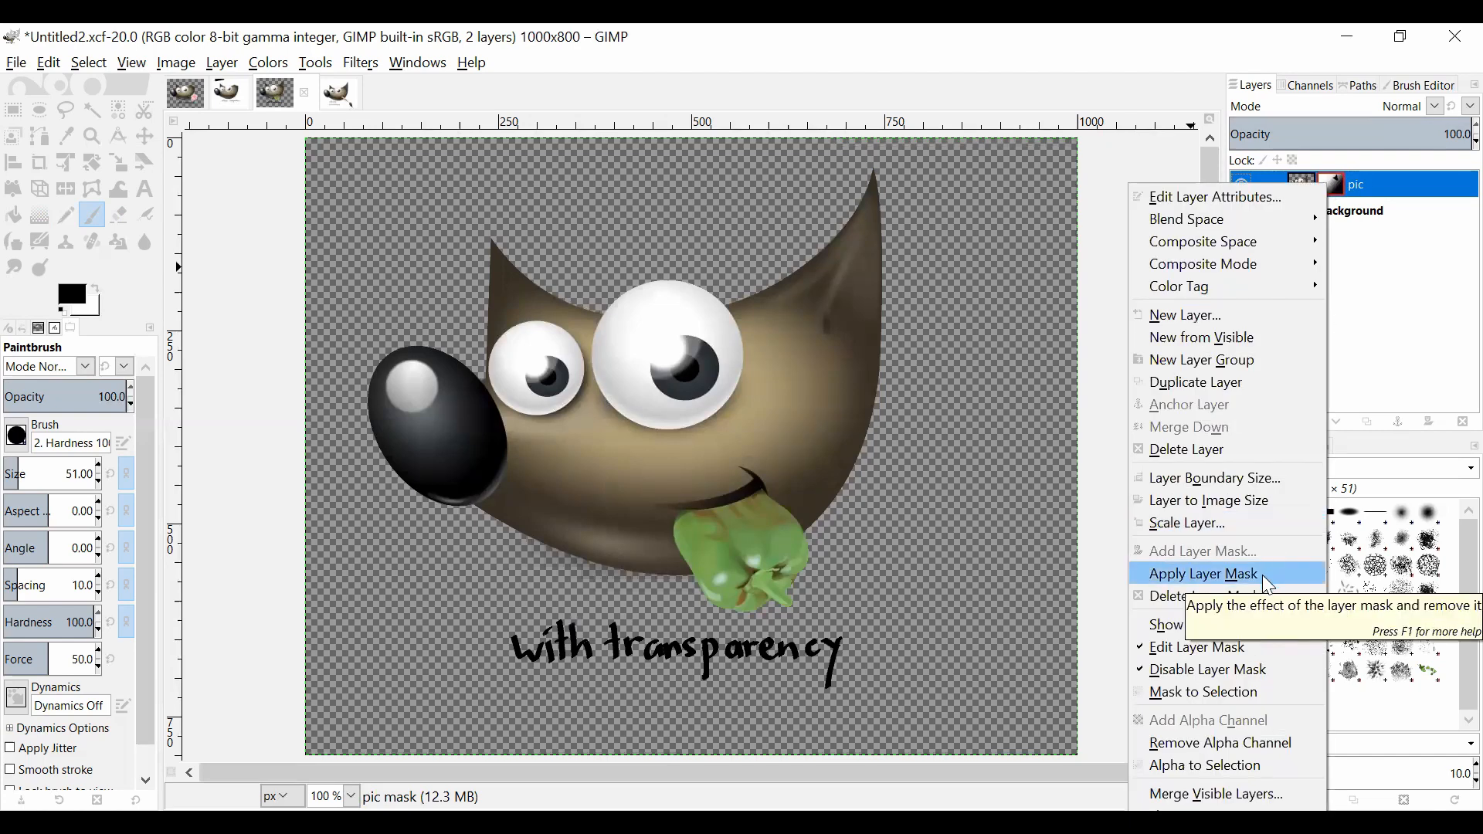
click(1275, 666)
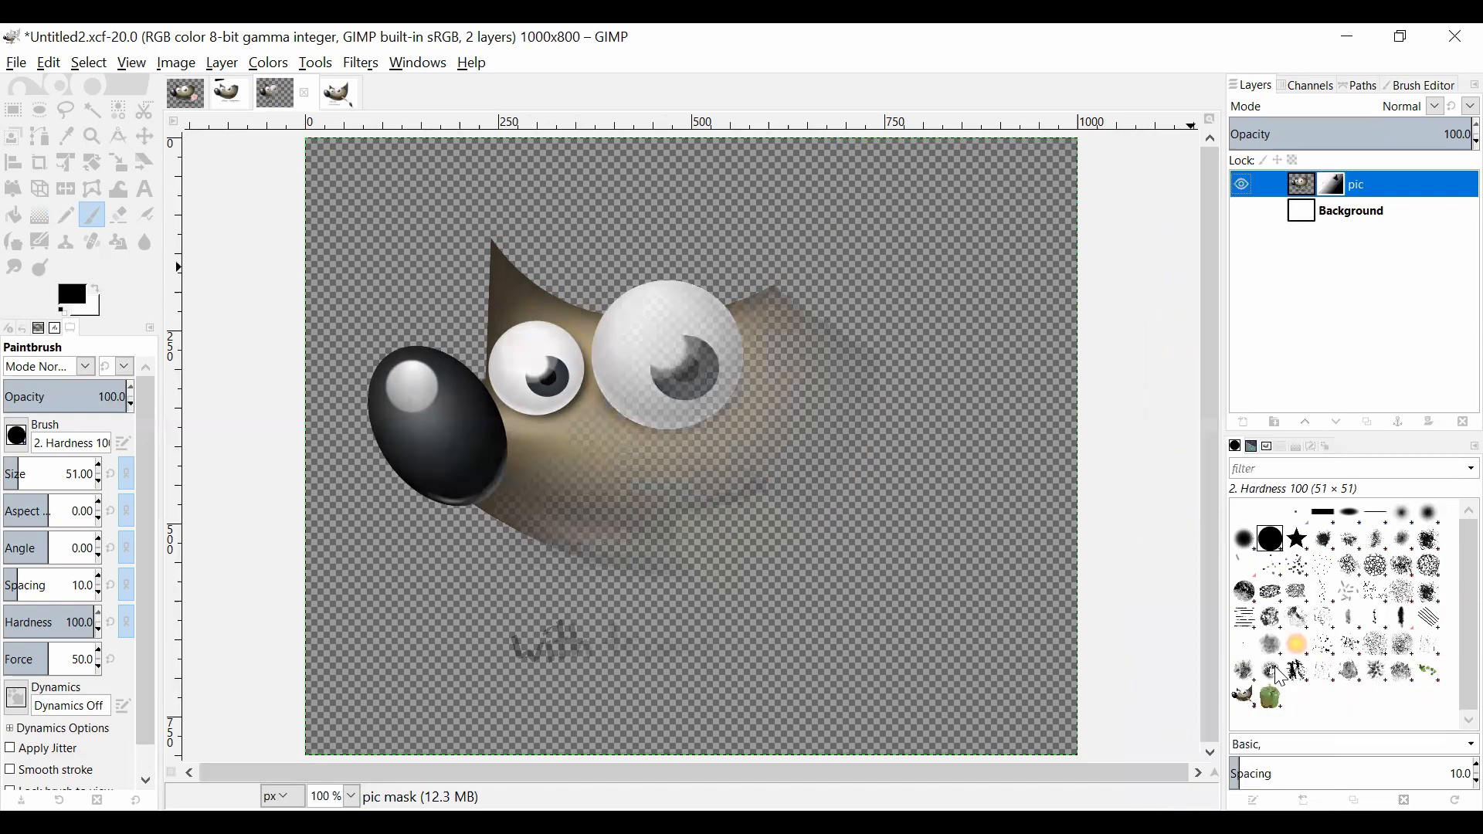
Step: Apply the layer mask permanently to the pic layer
right_click(1341, 186)
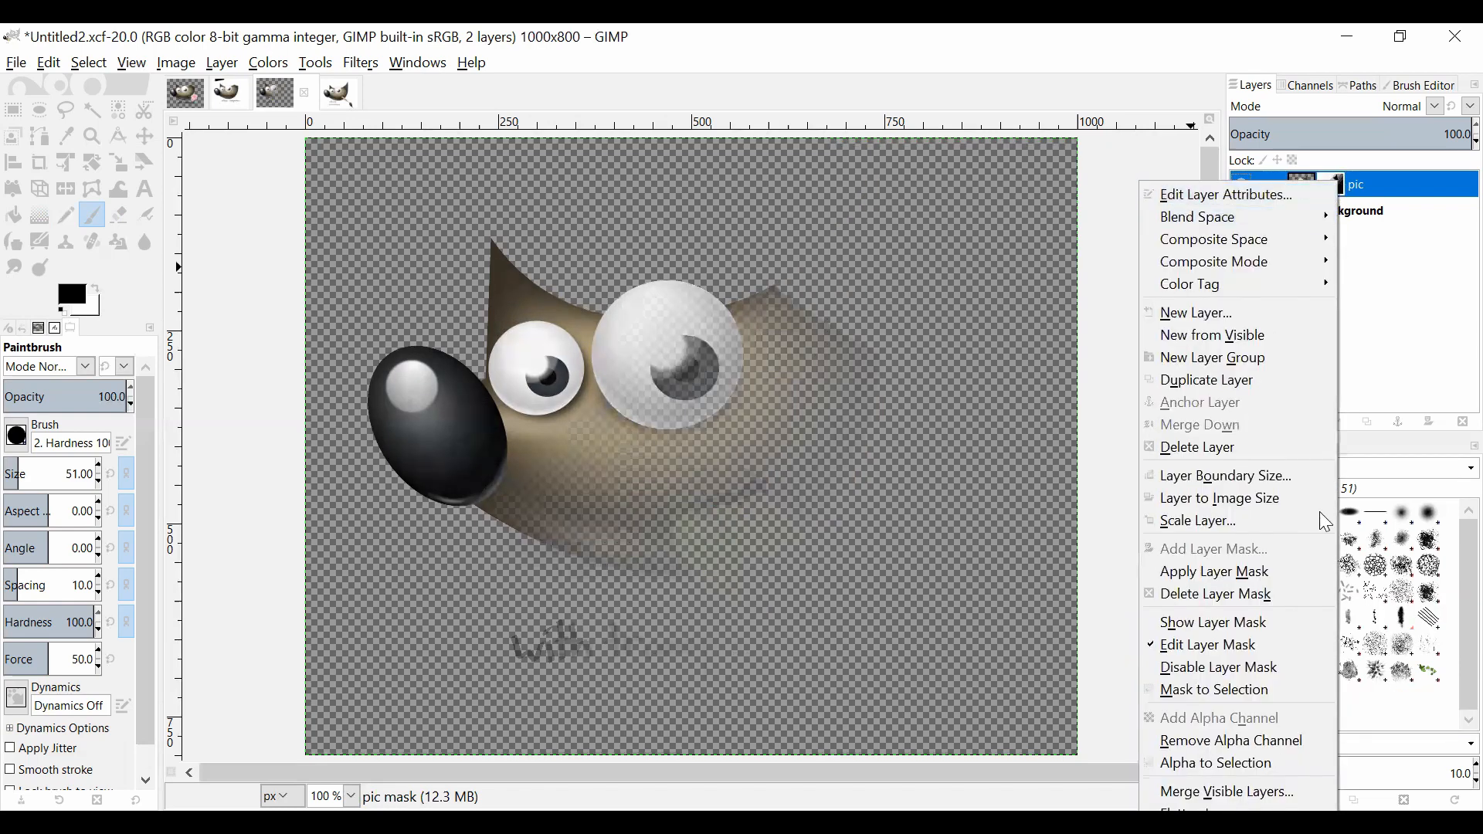
click(1284, 575)
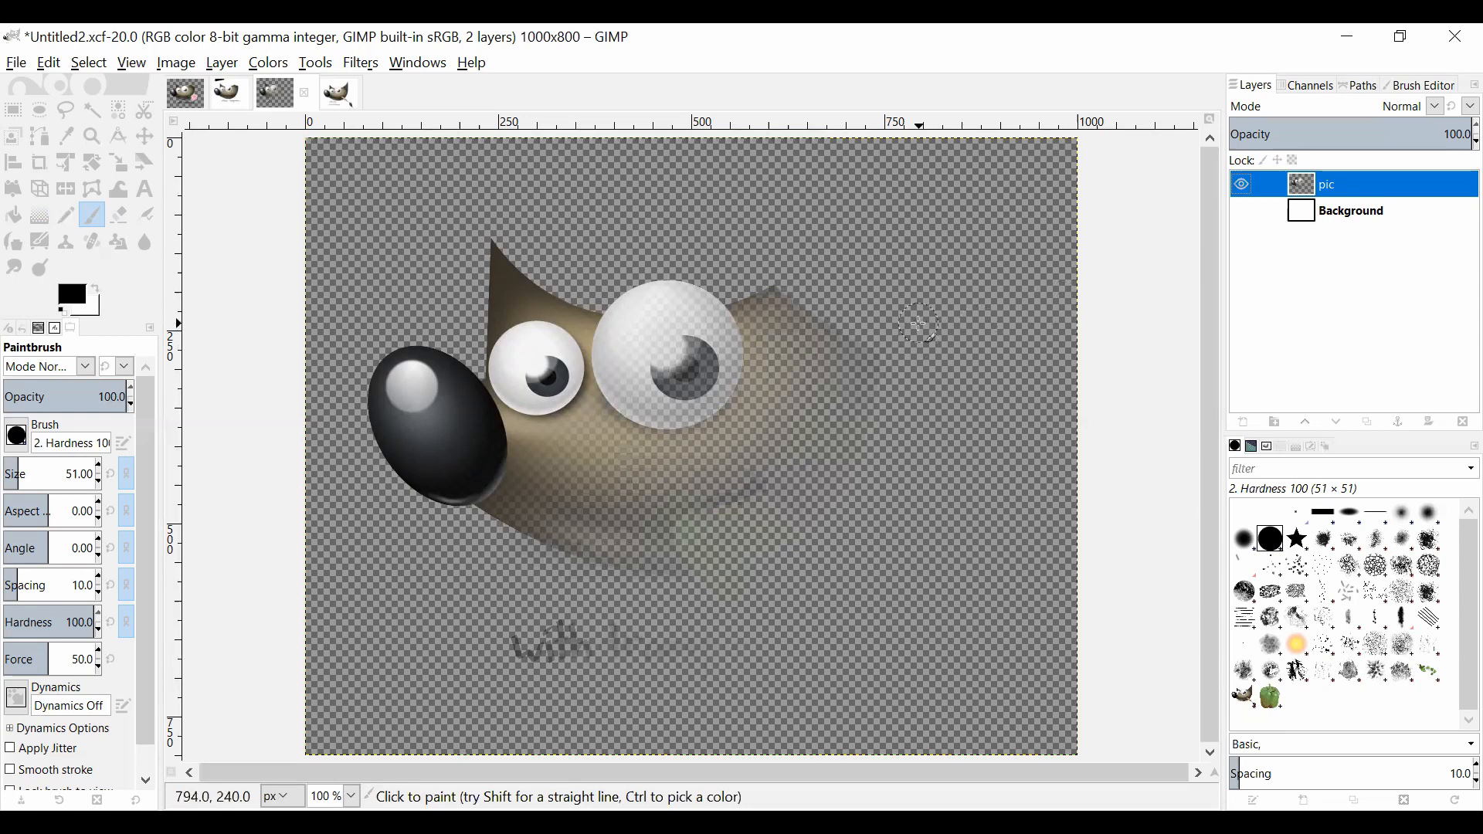
Step: Bring up the file commands for the current image
click(16, 65)
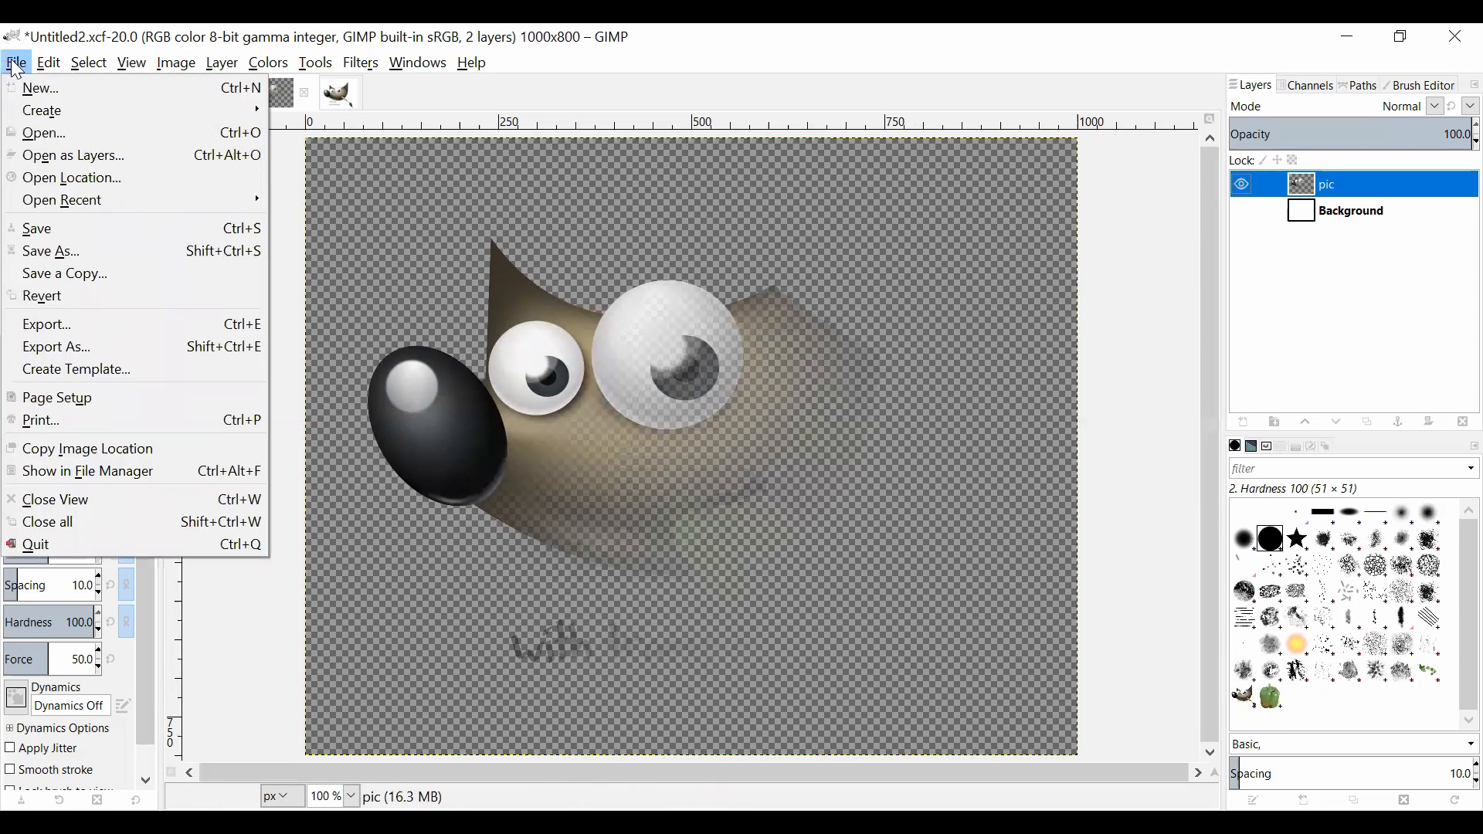